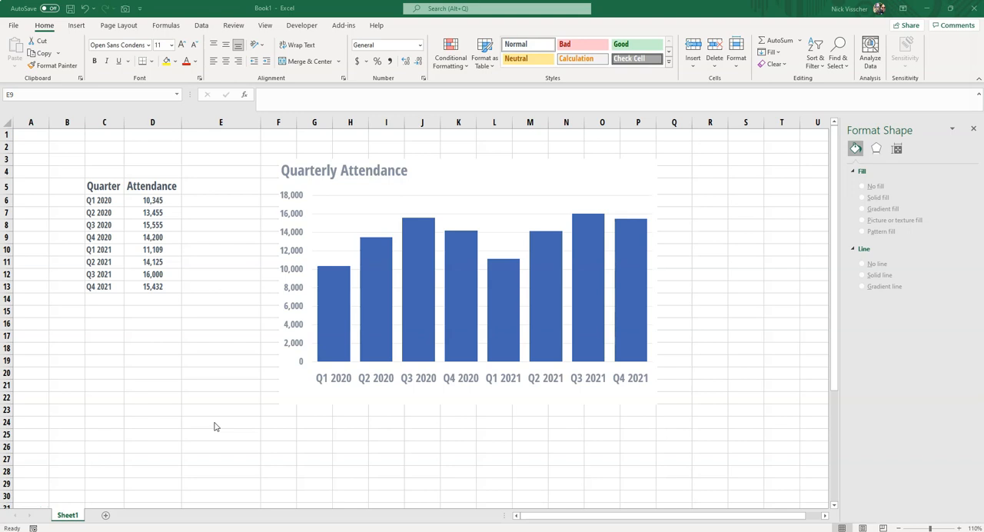
{"action": "left_click", "coordinate": [281, 400]}
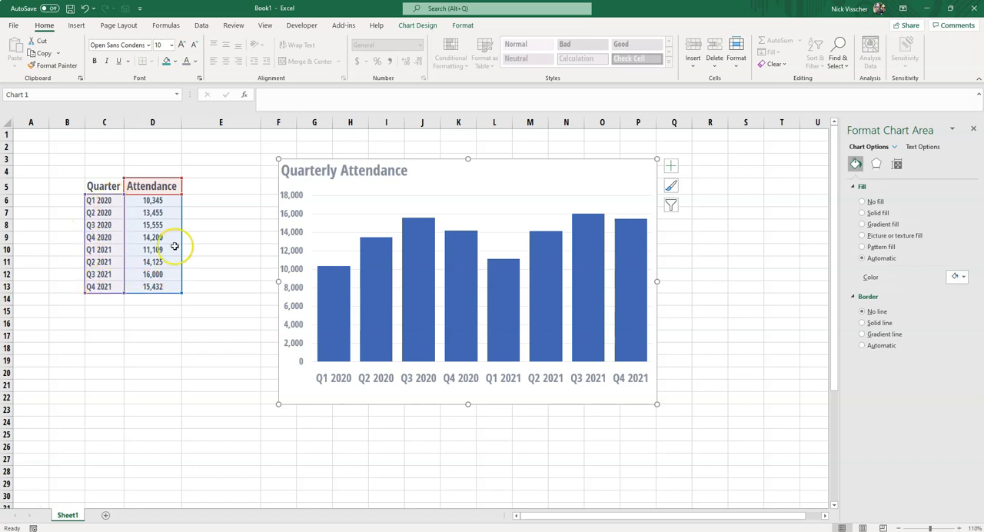
{"action": "left_click", "coordinate": [223, 334]}
{"action": "left_click", "coordinate": [218, 296]}
Shorten the quarter label in C6 to Q1 by removing the year.
{"action": "left_click", "coordinate": [104, 200]}
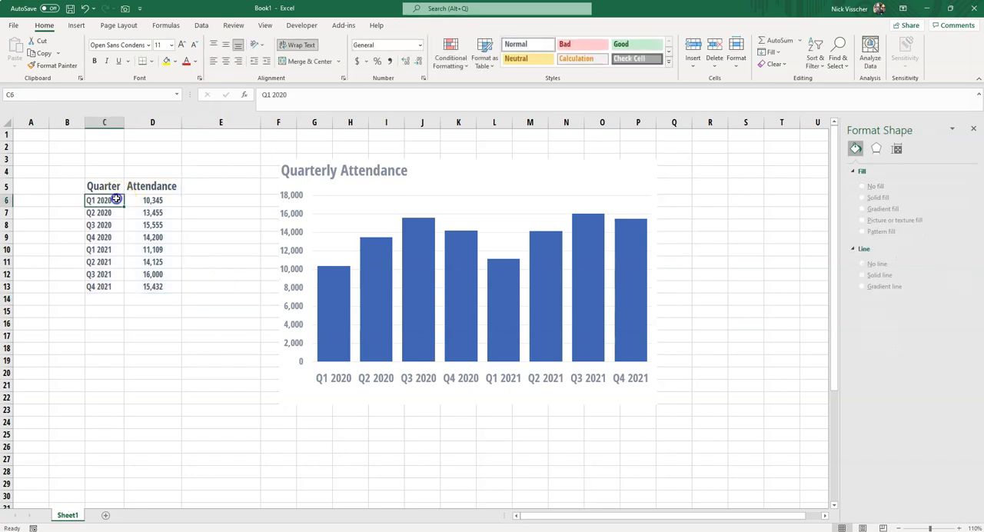
{"action": "left_click", "coordinate": [298, 95]}
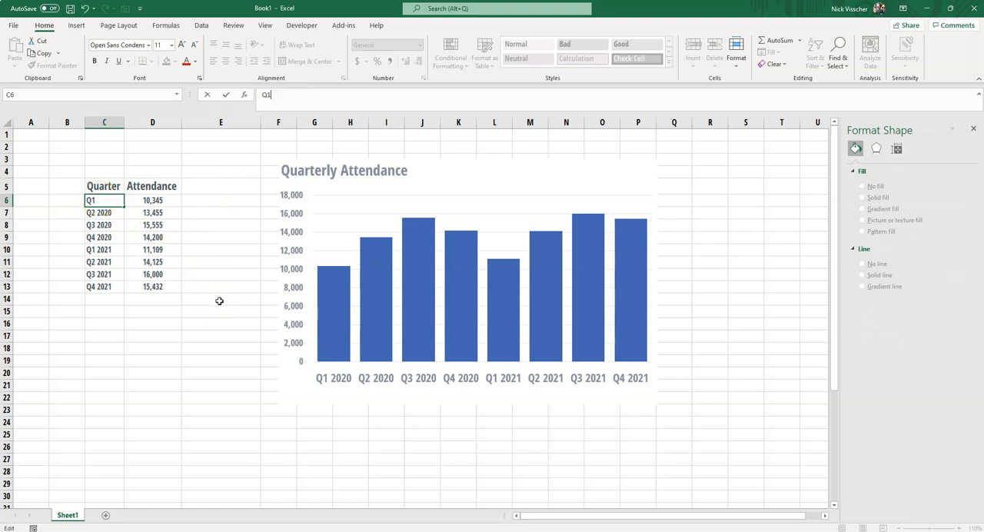
{"action": "key", "text": "Return"}
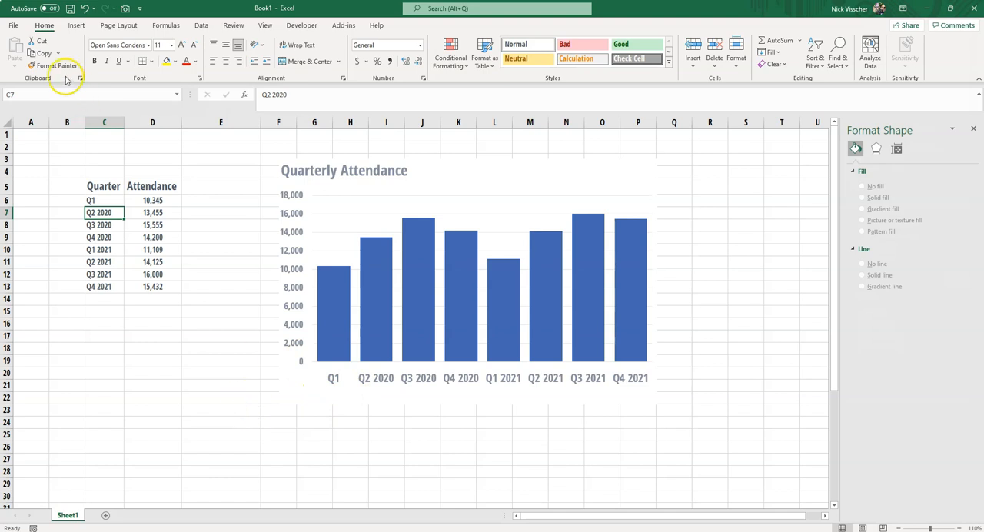
Insert a text box reading 2020 beneath the chart's first axis label, with no fill and no line.
{"action": "left_click", "coordinate": [76, 25]}
{"action": "left_click", "coordinate": [807, 54]}
{"action": "left_click_drag", "start_coordinate": [306, 390], "coordinate": [348, 392]}
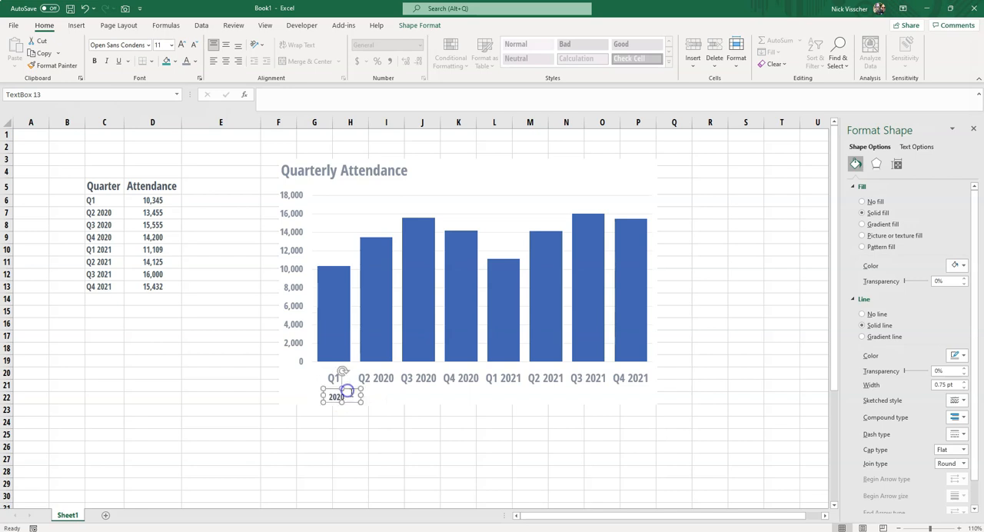
{"action": "left_click", "coordinate": [862, 202]}
{"action": "left_click", "coordinate": [862, 279]}
{"action": "left_click", "coordinate": [400, 446]}
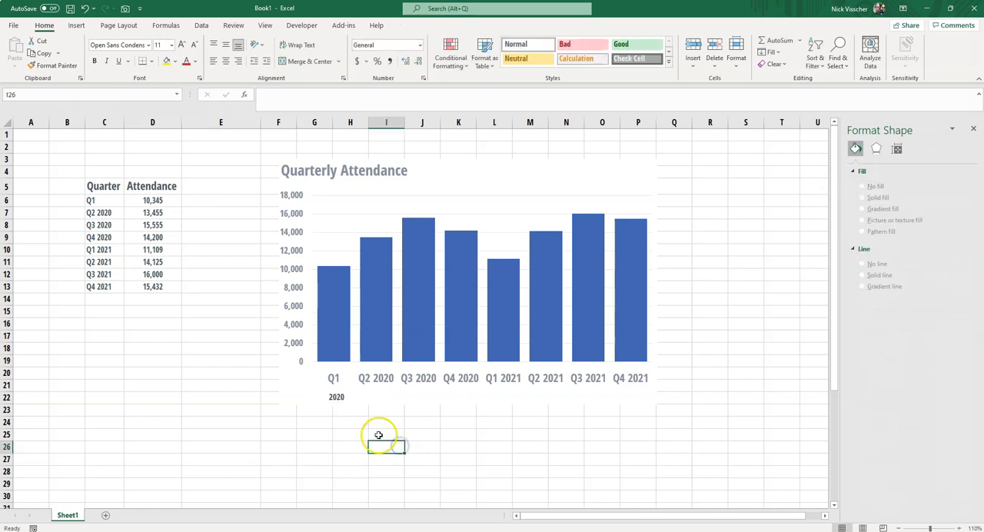
Move the 2020 text box slightly closer to the Q1 axis label so it is centred beneath it.
{"action": "left_click", "coordinate": [333, 395]}
{"action": "left_click", "coordinate": [332, 395]}
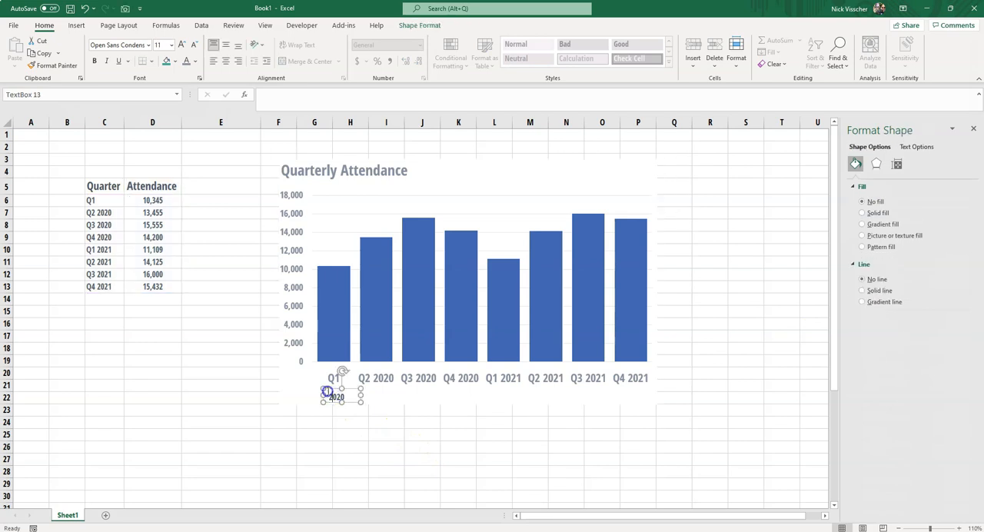
{"action": "left_click_drag", "start_coordinate": [329, 389], "coordinate": [326, 385]}
{"action": "left_click", "coordinate": [266, 405]}
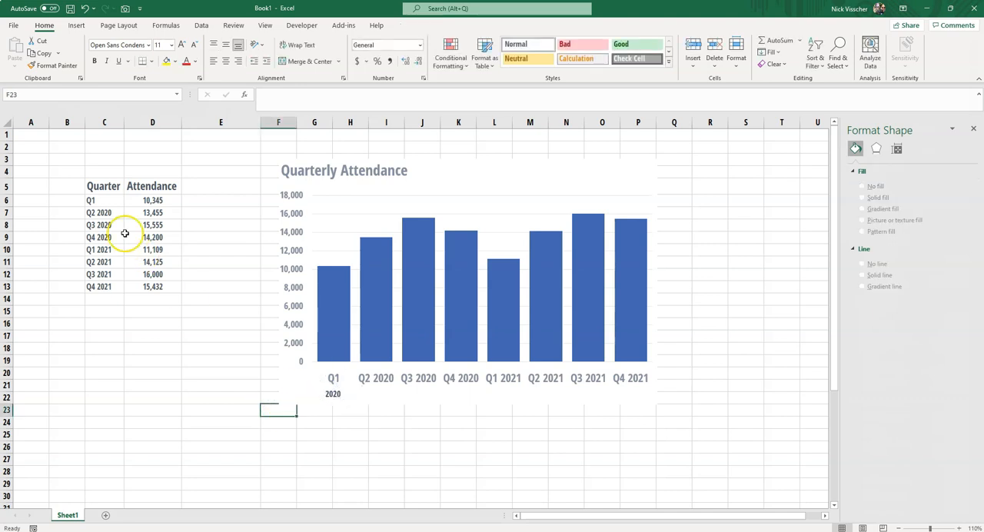
Remove the year 2020 from the labels in C7, C8 and C9, leaving Q2, Q3 and Q4.
{"action": "left_click", "coordinate": [108, 213]}
{"action": "left_click", "coordinate": [314, 94]}
{"action": "key", "text": "BackSpace"}
{"action": "key", "text": "BackSpace"}
{"action": "key", "text": "BackSpace"}
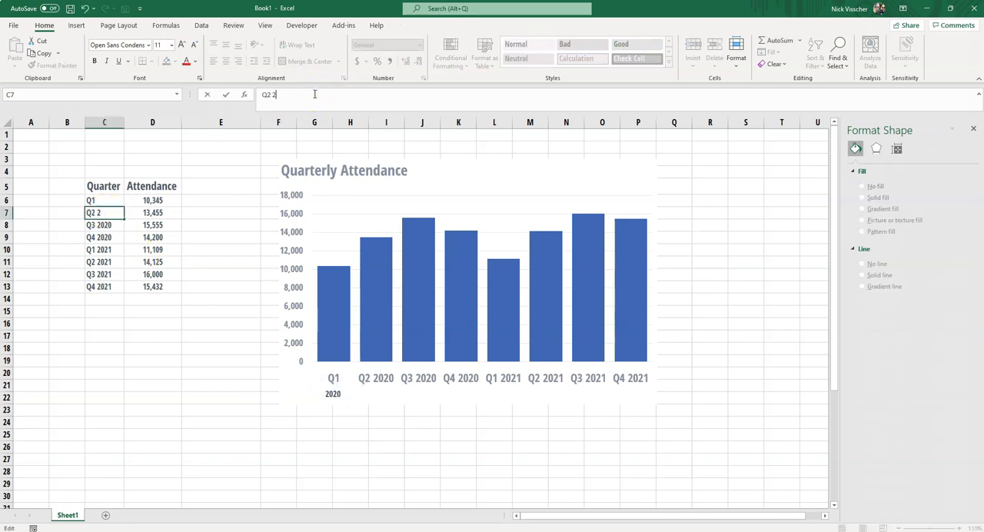
{"action": "key", "text": "Return"}
{"action": "left_click", "coordinate": [314, 94]}
{"action": "key", "text": "BackSpace"}
{"action": "key", "text": "BackSpace"}
{"action": "key", "text": "BackSpace"}
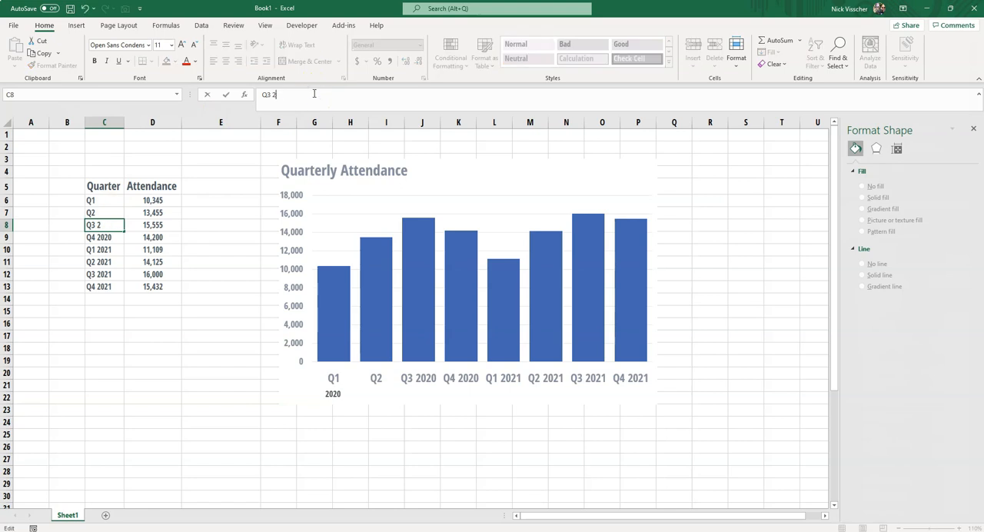
{"action": "key", "text": "Return"}
{"action": "left_click", "coordinate": [314, 94]}
{"action": "key", "text": "BackSpace"}
{"action": "key", "text": "BackSpace"}
{"action": "key", "text": "BackSpace"}
{"action": "key", "text": "BackSpace"}
{"action": "key", "text": "BackSpace"}
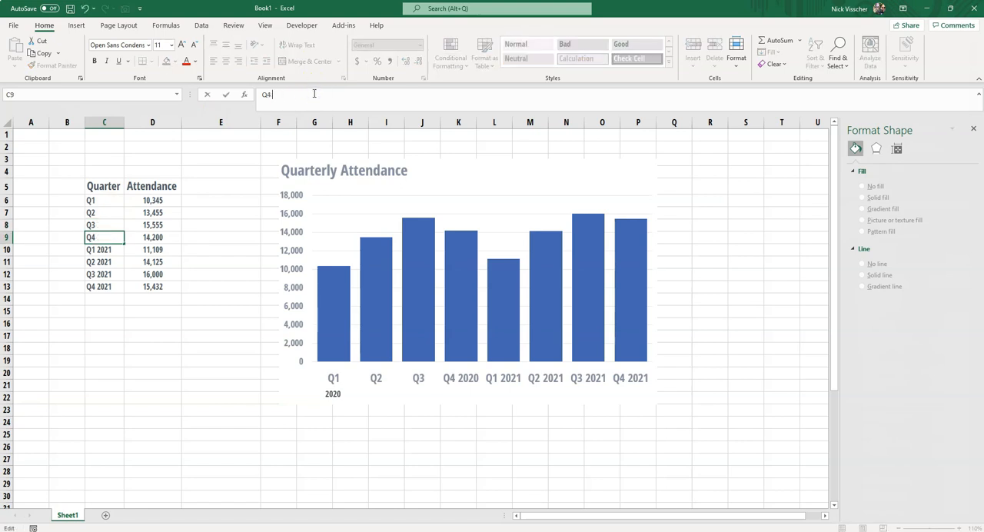
{"action": "key", "text": "Return"}
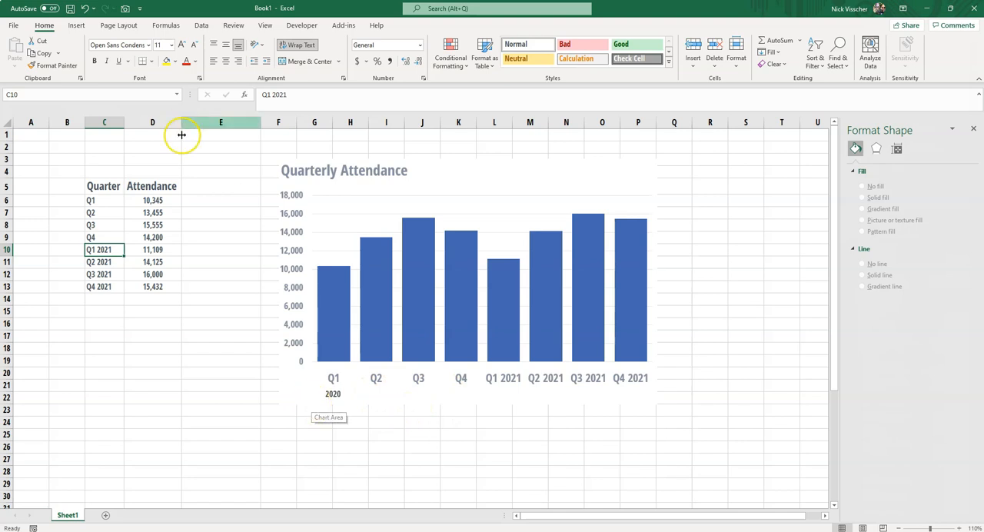
Undo all the quarter label edits and the insertion and formatting of the 2020 text box.
{"action": "left_click", "coordinate": [84, 10]}
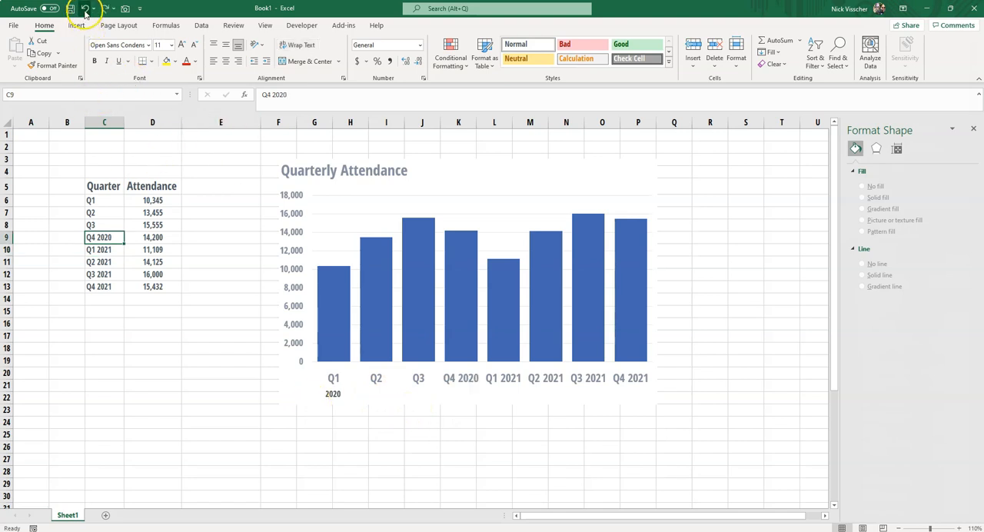
{"action": "left_click", "coordinate": [84, 10]}
{"action": "left_click", "coordinate": [84, 9]}
{"action": "left_click", "coordinate": [84, 9]}
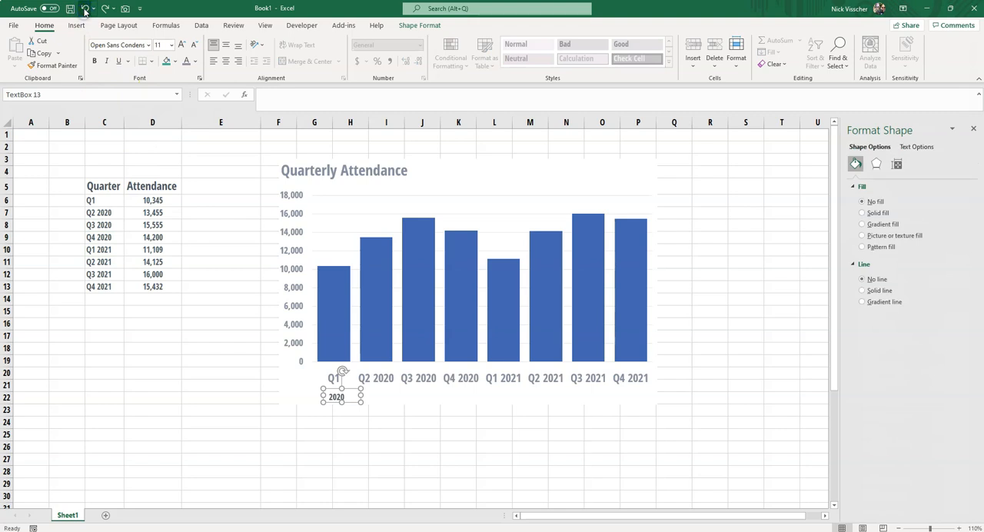
{"action": "left_click", "coordinate": [84, 10]}
{"action": "left_click", "coordinate": [85, 9]}
{"action": "left_click", "coordinate": [85, 9]}
{"action": "left_click", "coordinate": [85, 9]}
{"action": "left_click", "coordinate": [84, 9]}
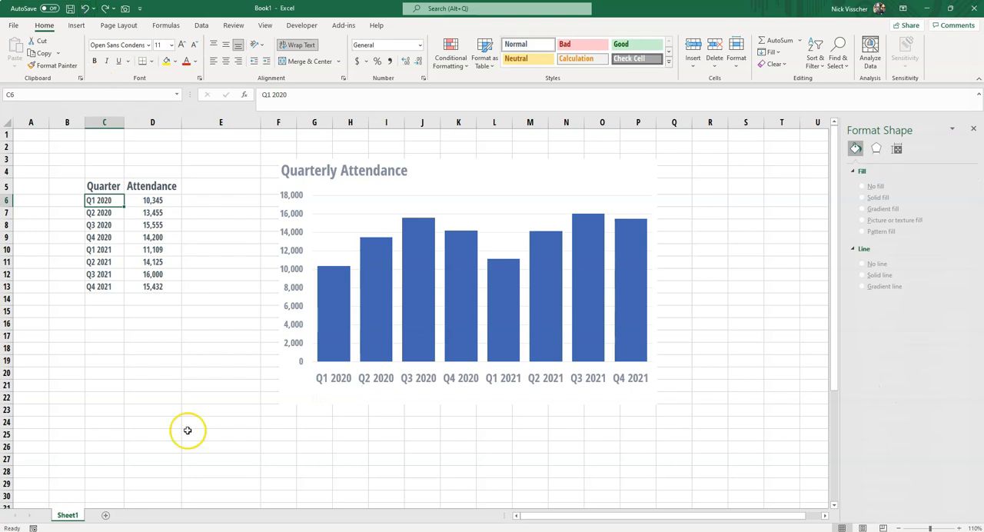
{"action": "left_click", "coordinate": [229, 444]}
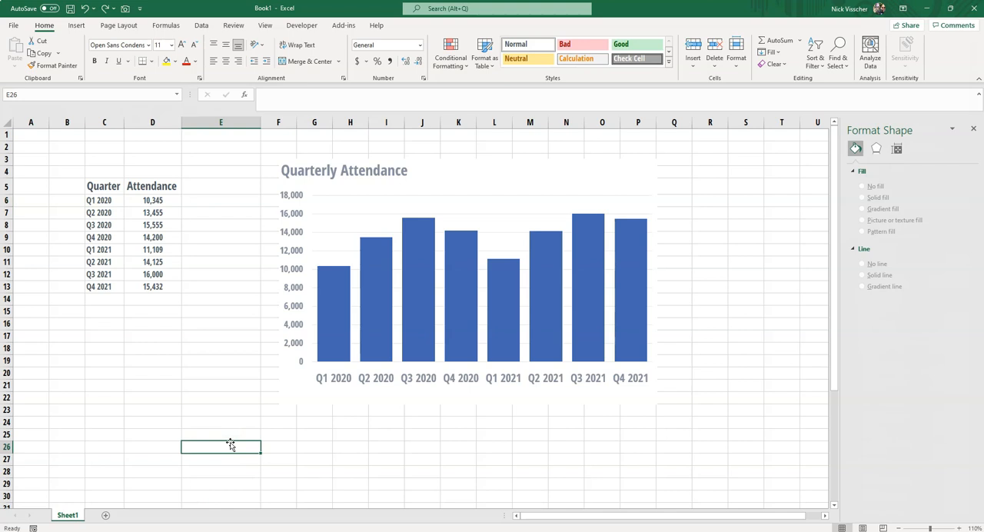
{"action": "left_click", "coordinate": [224, 421]}
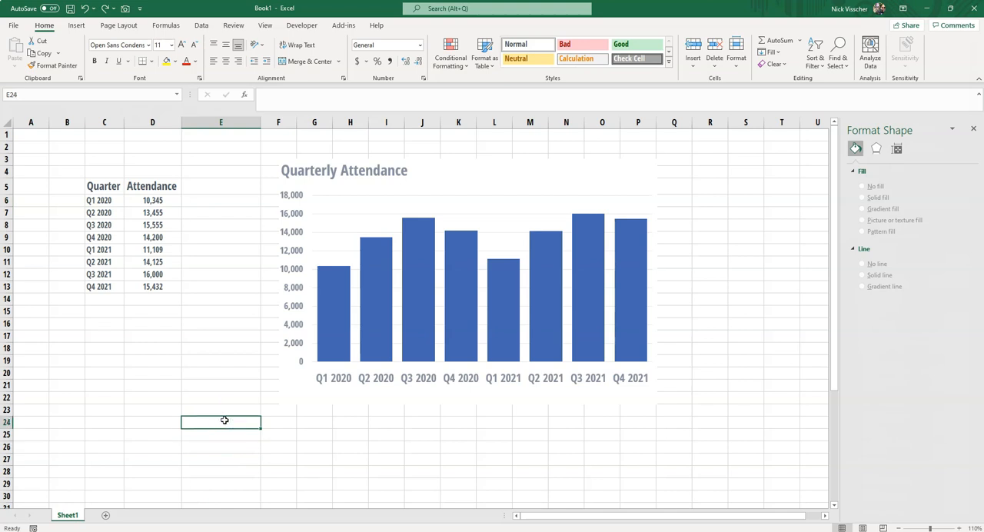
Add extra spaces between Q1 and 2020 in C6 so the year wraps onto a second line.
{"action": "left_click", "coordinate": [99, 200]}
{"action": "left_click", "coordinate": [272, 94]}
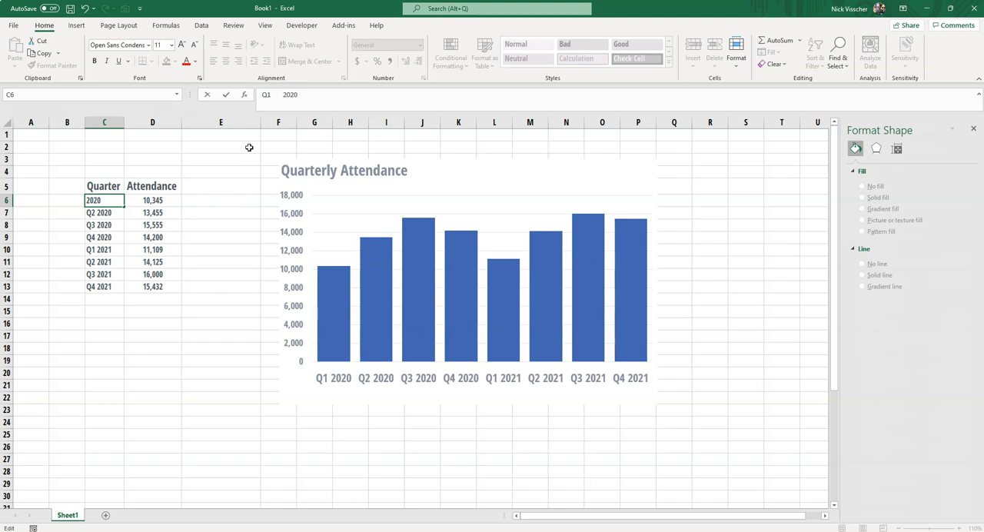
{"action": "key", "text": "Return"}
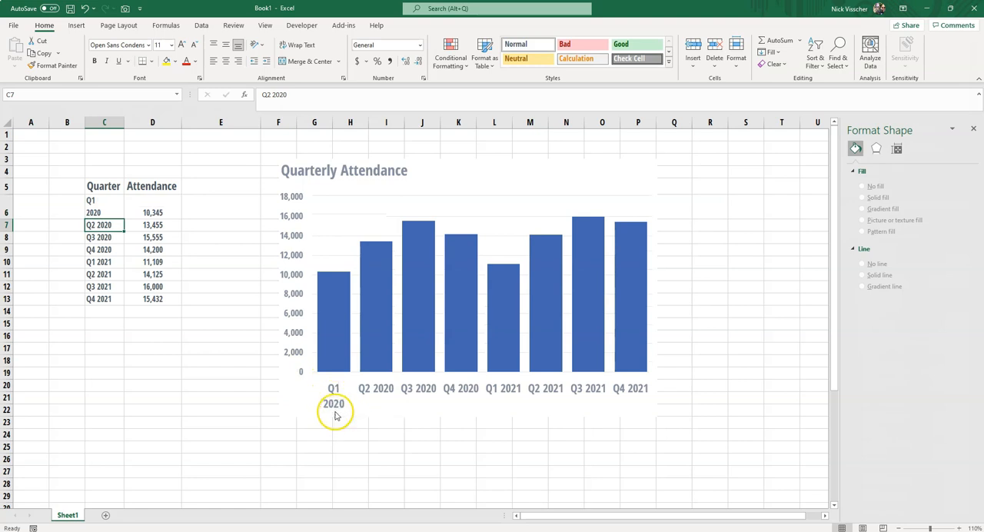
Replace the spaces between Q1 and 2020 in C6 with a line break inside the cell.
{"action": "left_click", "coordinate": [103, 206]}
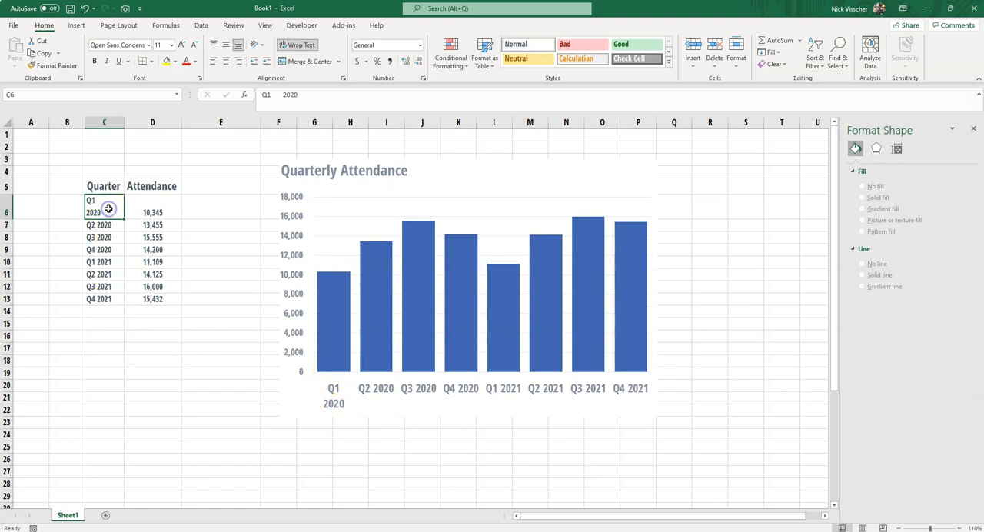
{"action": "left_click", "coordinate": [280, 95]}
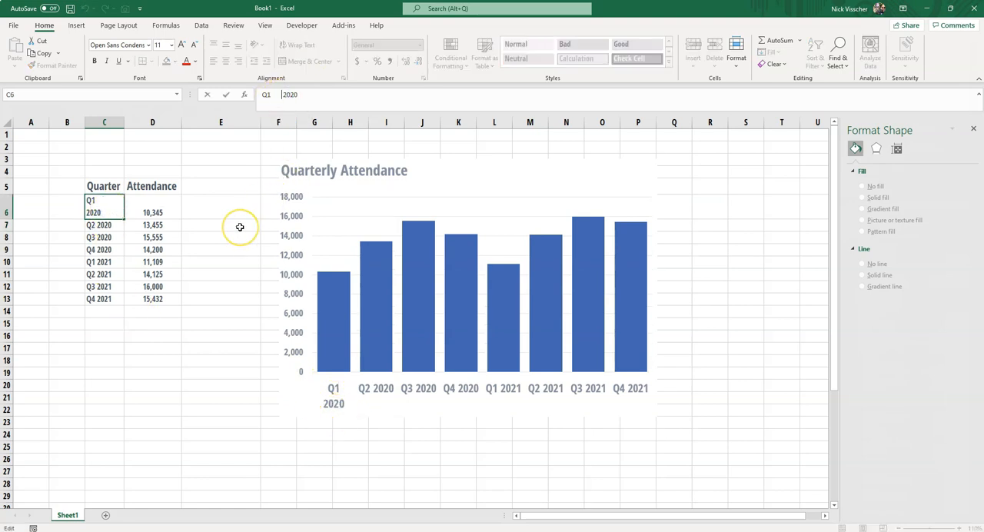
{"action": "key", "text": "BackSpace"}
{"action": "key", "text": "BackSpace"}
{"action": "key", "text": "BackSpace"}
{"action": "key", "text": "BackSpace"}
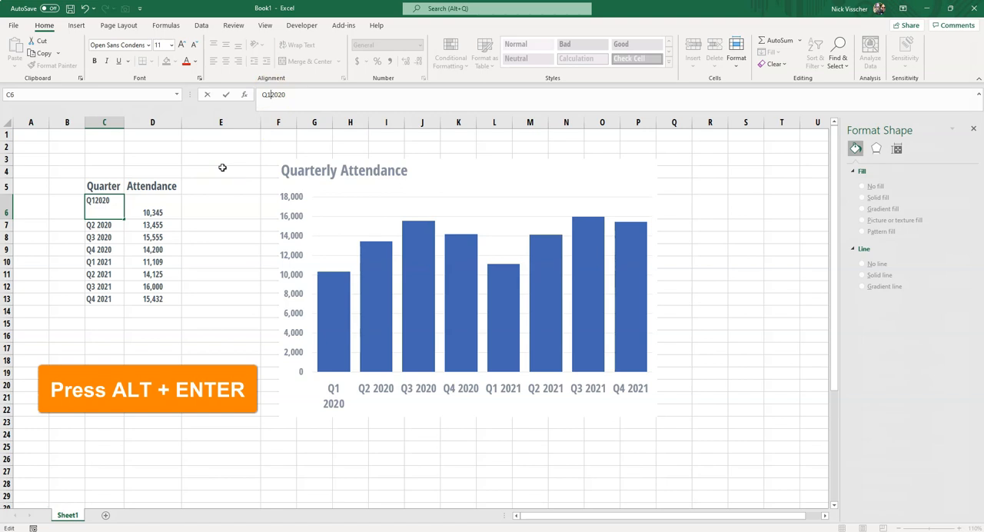
{"action": "key", "text": "alt+Return"}
{"action": "key", "text": "Return"}
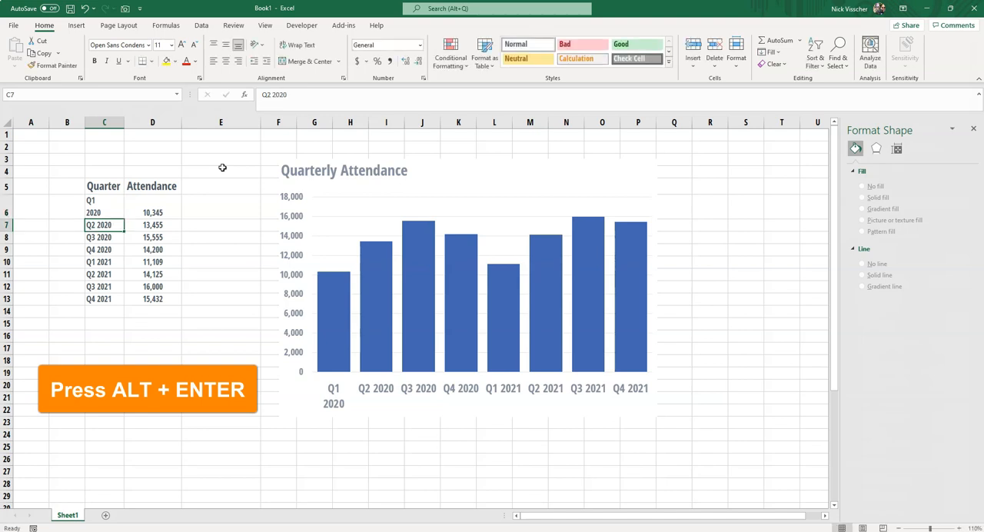
{"action": "left_click", "coordinate": [209, 333]}
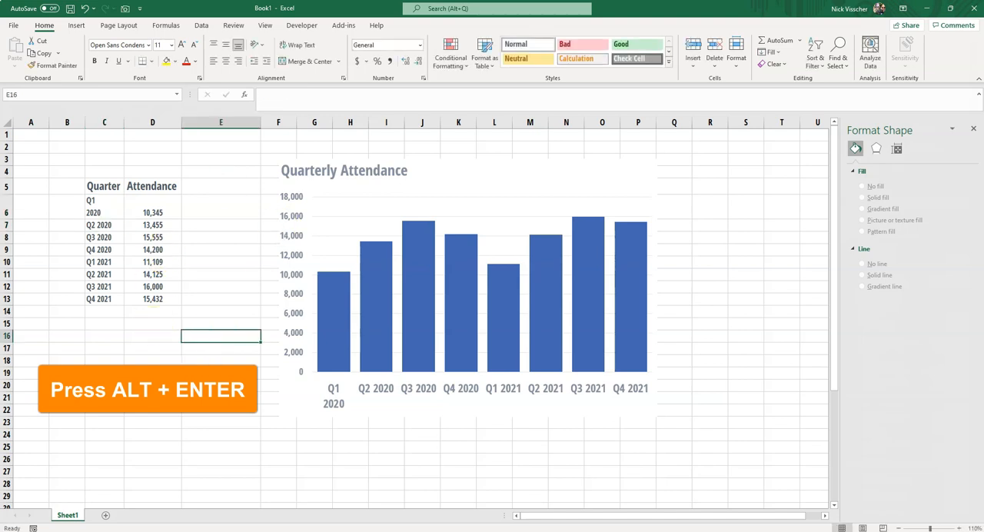
Replace the space between Q1 and 2021 in C10 with a line break inside the cell.
{"action": "left_click", "coordinate": [112, 262]}
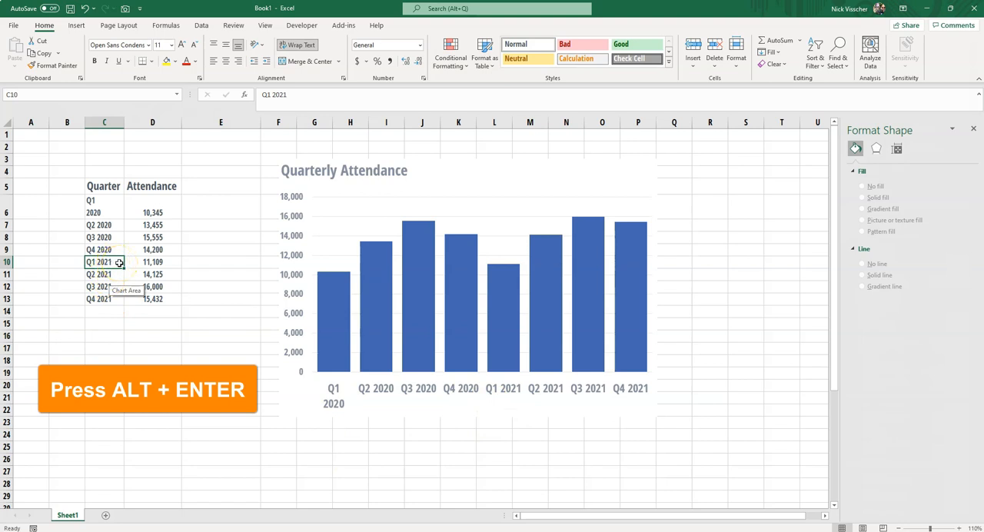
{"action": "left_click", "coordinate": [272, 94]}
{"action": "key", "text": "BackSpace"}
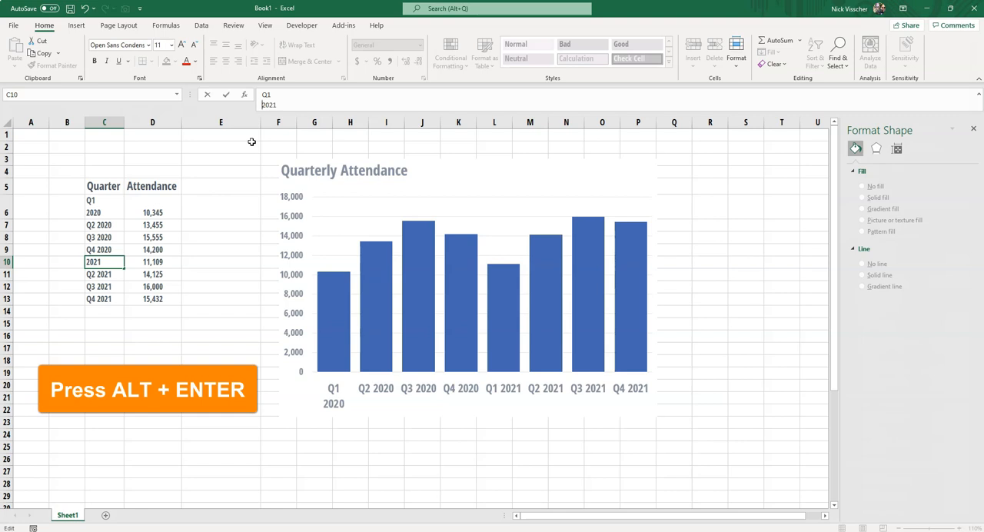
{"action": "key", "text": "Return"}
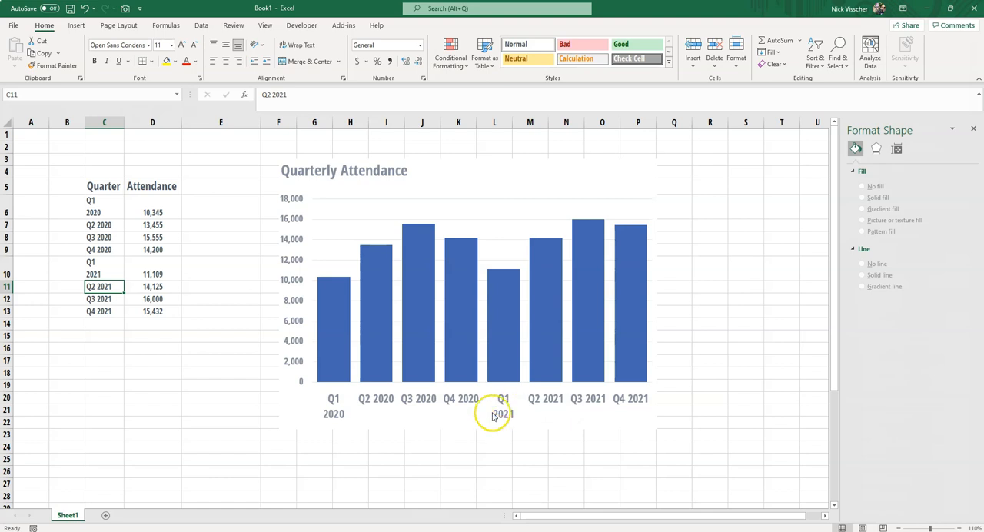
Shorten the remaining 2020 quarter labels in C7, C8 and C9 to Q2, Q3 and Q4.
{"action": "left_click", "coordinate": [103, 224]}
{"action": "left_click", "coordinate": [309, 95]}
{"action": "key", "text": "BackSpace"}
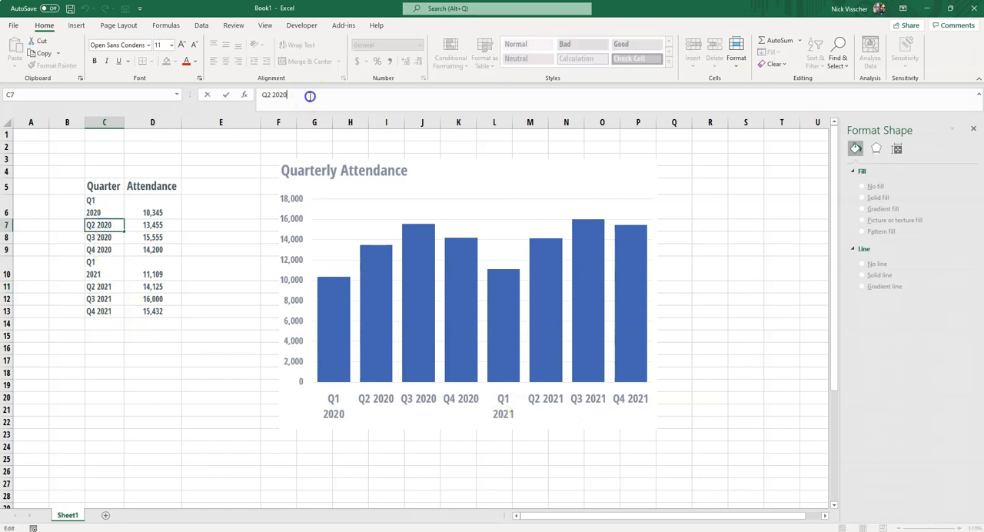
{"action": "key", "text": "Return"}
{"action": "left_click", "coordinate": [310, 95]}
{"action": "key", "text": "BackSpace"}
{"action": "key", "text": "Return"}
{"action": "left_click", "coordinate": [310, 95]}
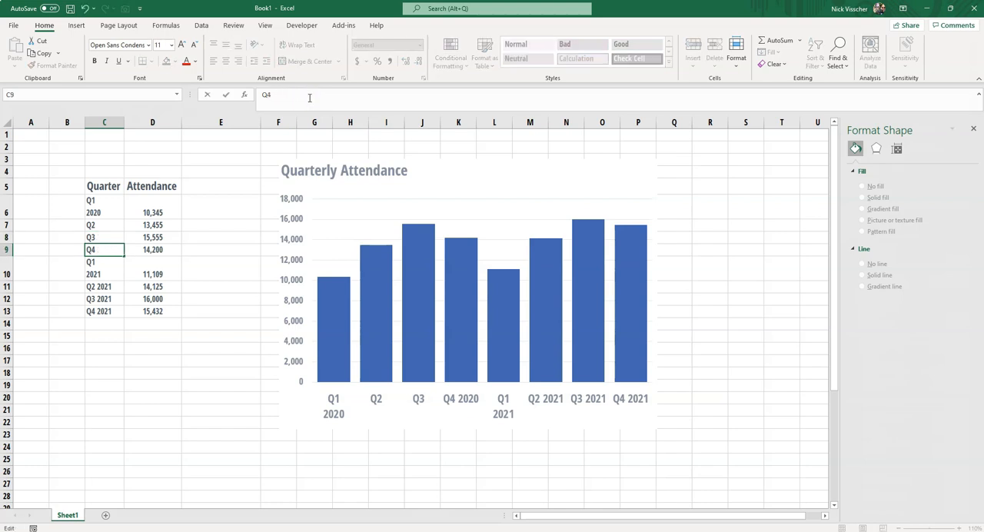
{"action": "key", "text": "Return"}
Shorten the remaining 2021 quarter labels in C11, C12 and C13 to Q2, Q3 and Q4.
{"action": "key", "text": "Return"}
{"action": "left_click", "coordinate": [309, 96]}
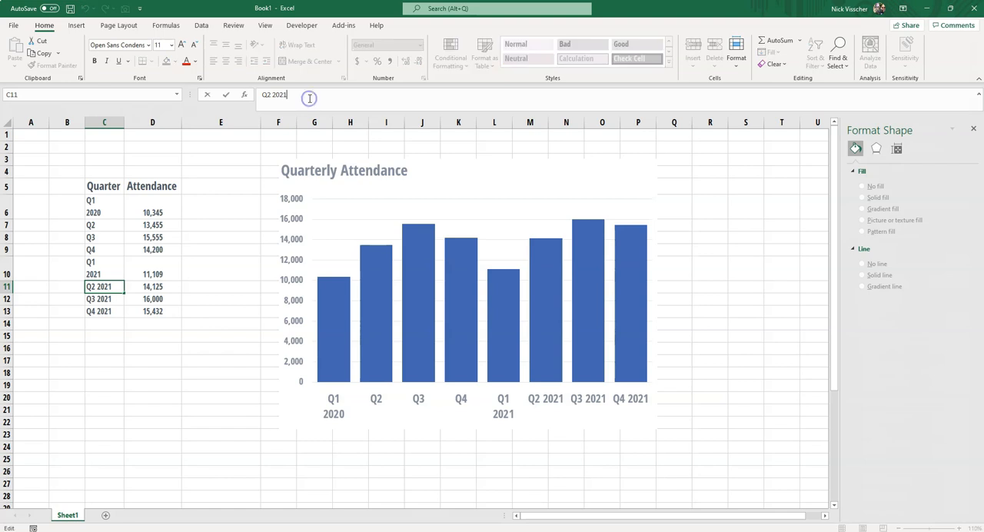
{"action": "key", "text": "Return"}
{"action": "left_click", "coordinate": [309, 98]}
{"action": "key", "text": "BackSpace"}
{"action": "key", "text": "BackSpace"}
{"action": "key", "text": "BackSpace"}
{"action": "key", "text": "Return"}
{"action": "left_click", "coordinate": [309, 98]}
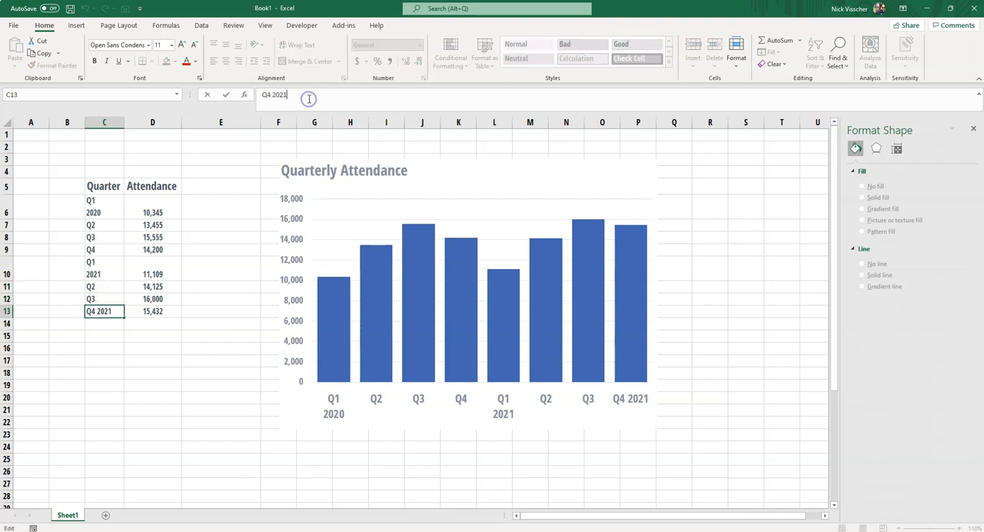
{"action": "key", "text": "Return"}
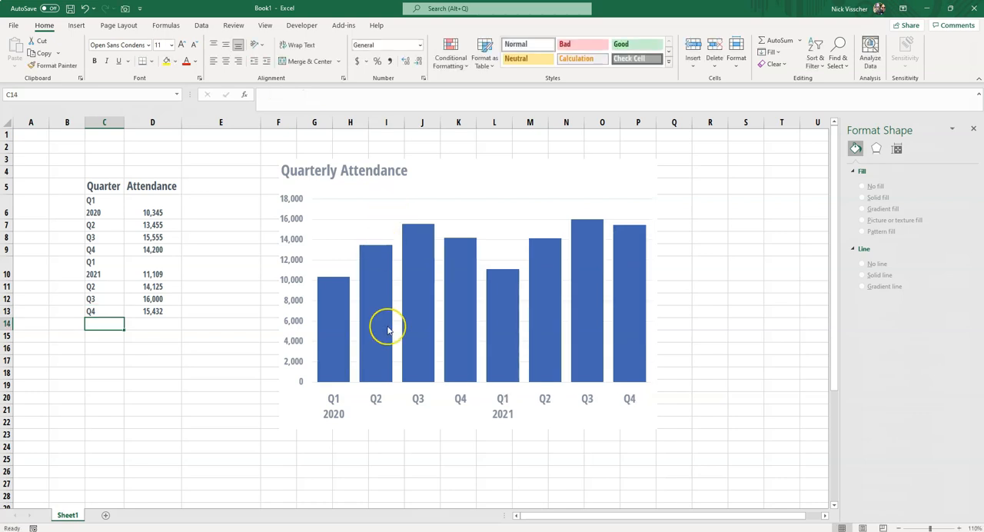
{"action": "left_click", "coordinate": [377, 468]}
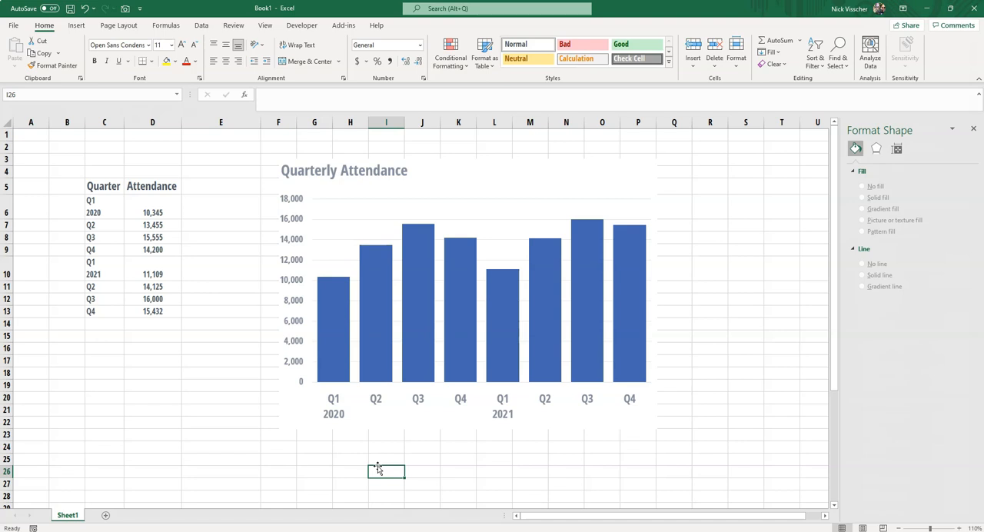
{"action": "left_click", "coordinate": [347, 448]}
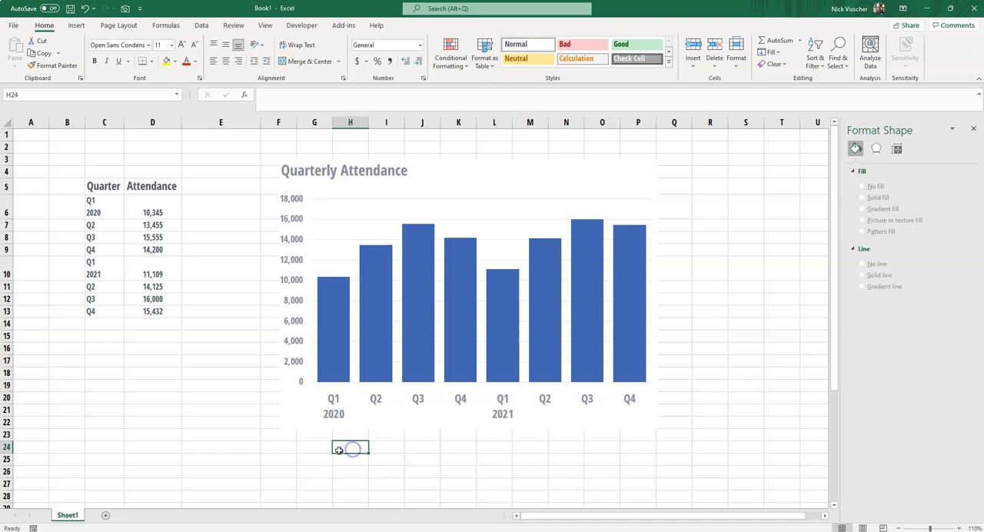
{"action": "left_click", "coordinate": [322, 449]}
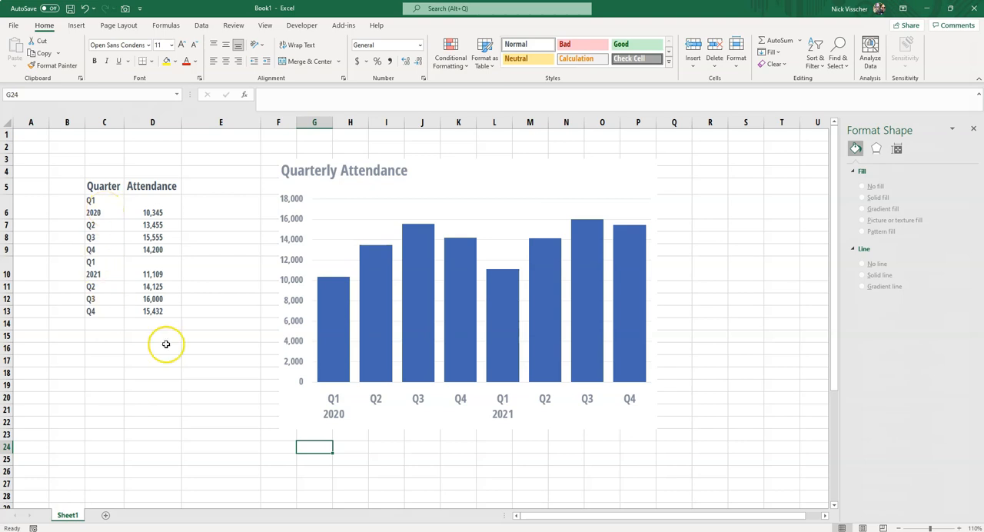
Examine the second attendance table in B33:D41, with its separate Year and Quarter columns, and compare it with the first table.
{"action": "left_click", "coordinate": [227, 371]}
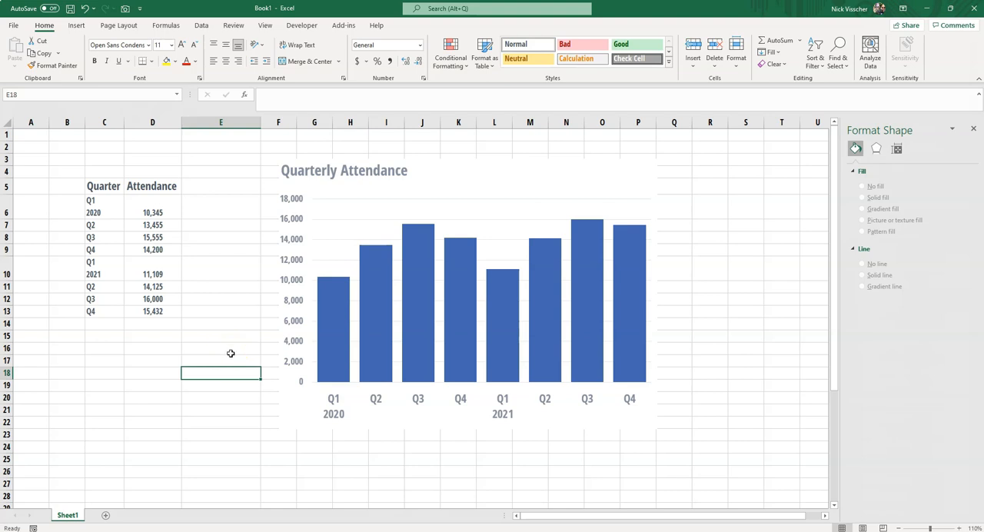
{"action": "scroll", "coordinate": [227, 343], "scroll_direction": "down", "scroll_amount": 5}
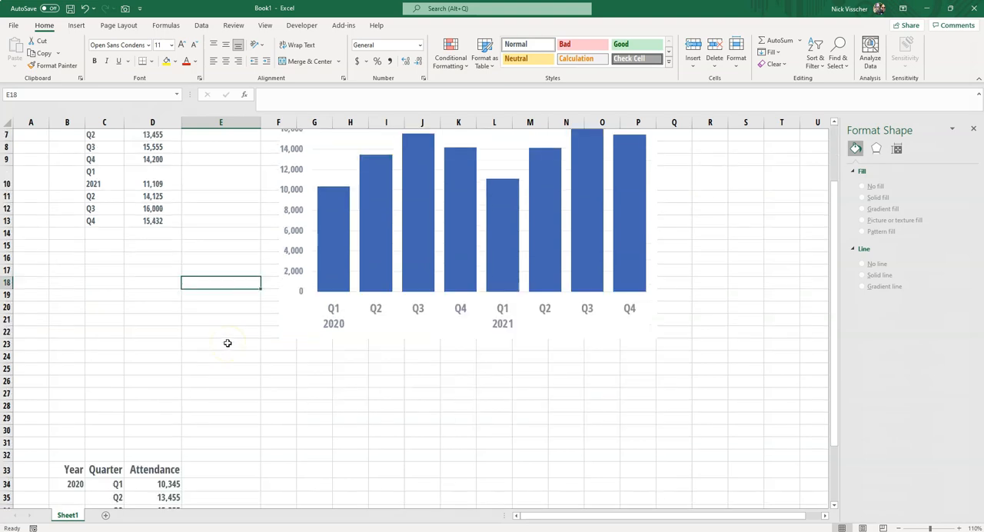
{"action": "scroll", "coordinate": [227, 343], "scroll_direction": "down", "scroll_amount": 3}
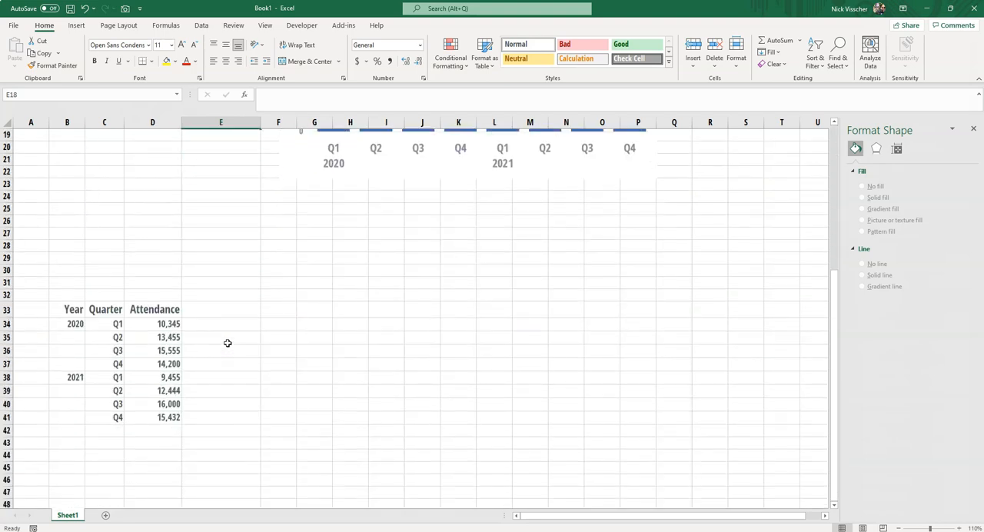
{"action": "left_click", "coordinate": [198, 376]}
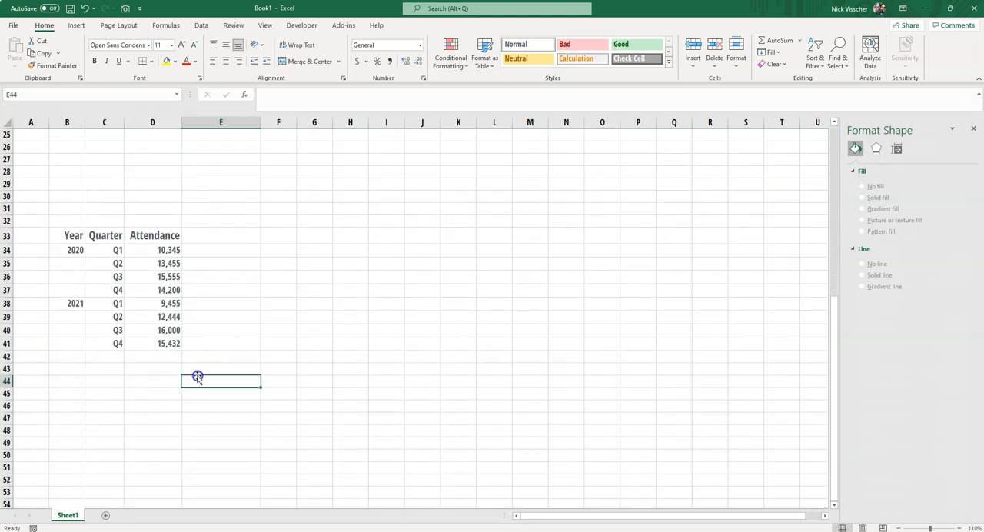
{"action": "left_click", "coordinate": [140, 378]}
{"action": "left_click", "coordinate": [115, 370]}
{"action": "left_click", "coordinate": [62, 366]}
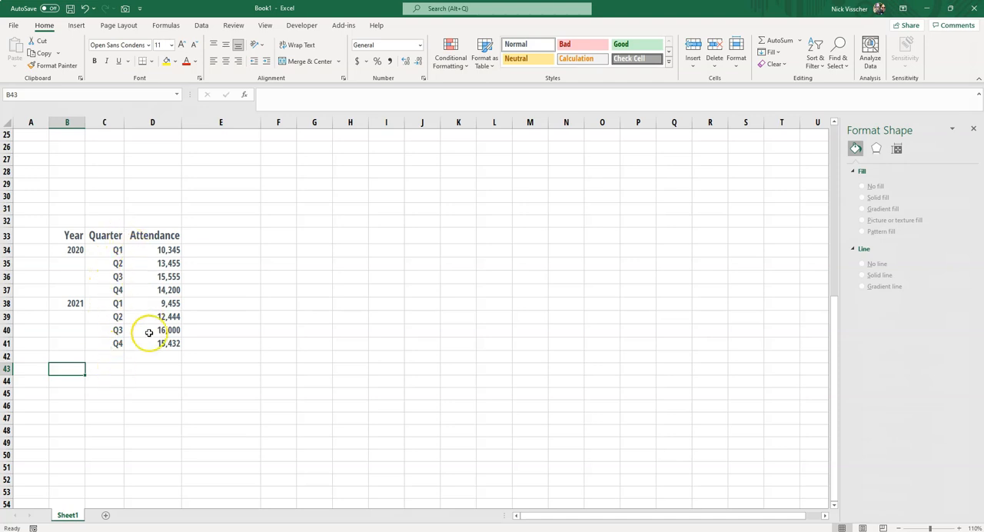
{"action": "scroll", "coordinate": [285, 290], "scroll_direction": "up", "scroll_amount": 8}
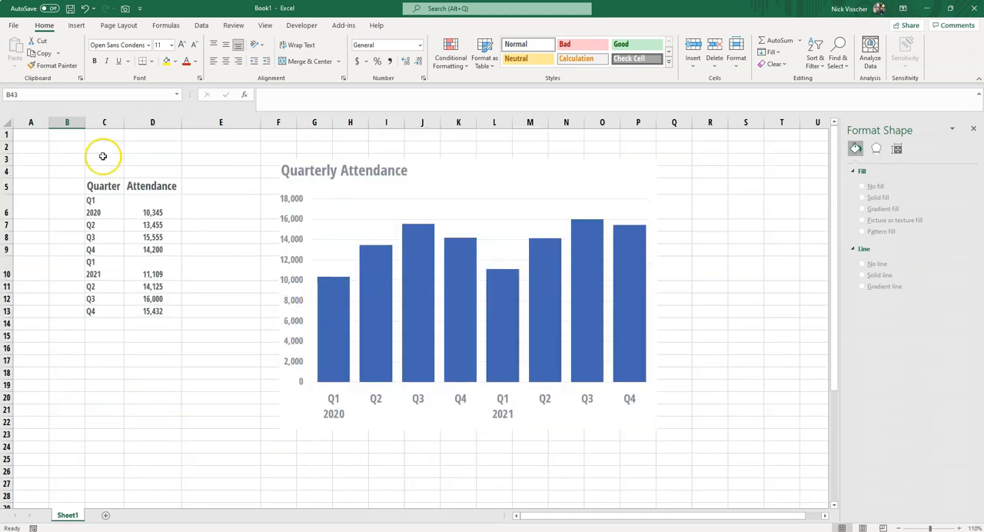
{"action": "scroll", "coordinate": [204, 287], "scroll_direction": "down", "scroll_amount": 8}
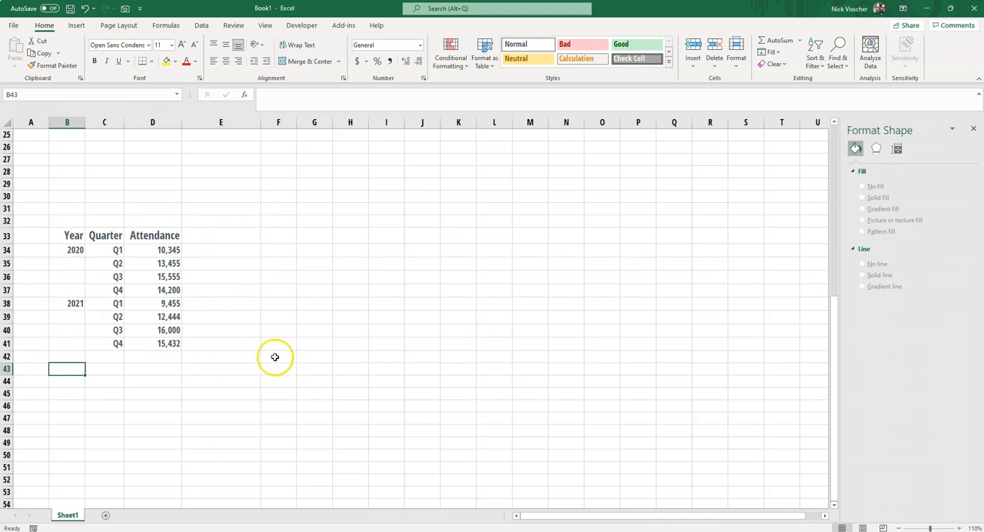
Insert a 2-D clustered column chart from the Year, Quarter and Attendance data in B33:D41.
{"action": "left_click_drag", "start_coordinate": [70, 235], "coordinate": [168, 348]}
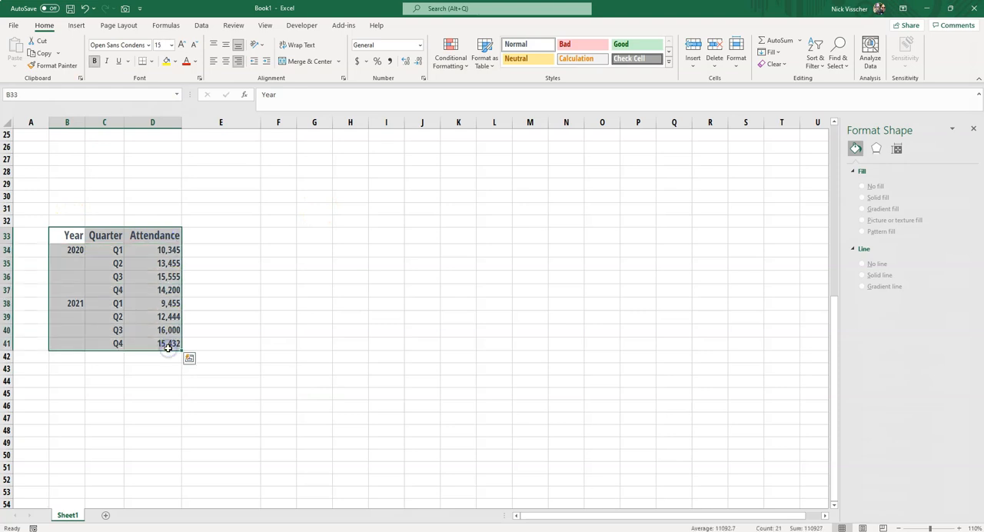
{"action": "left_click", "coordinate": [76, 26]}
{"action": "left_click", "coordinate": [462, 44]}
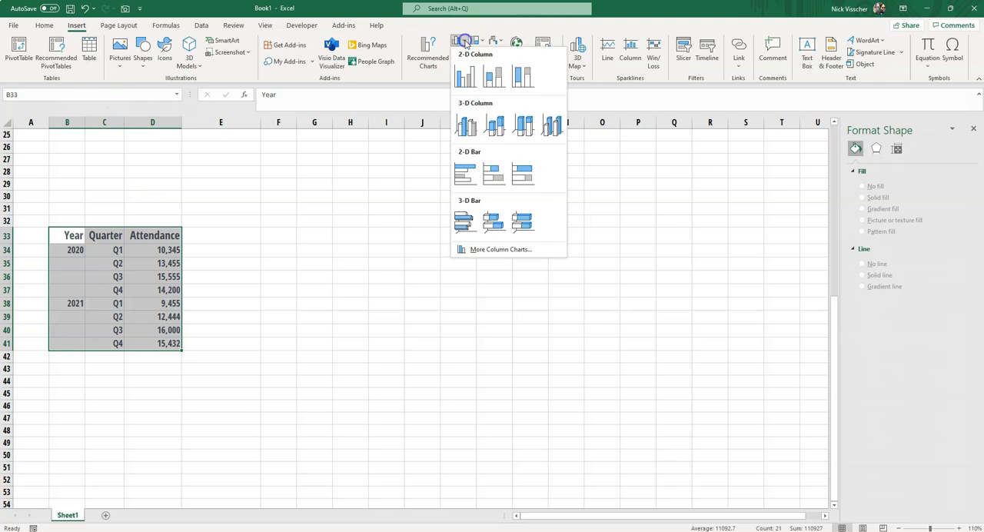
{"action": "left_click", "coordinate": [468, 128]}
Enlarge and position the new chart beside its table over about F29:N47, with its title in the chart's upper-left corner.
{"action": "left_click_drag", "start_coordinate": [380, 238], "coordinate": [354, 206]}
{"action": "left_click_drag", "start_coordinate": [392, 372], "coordinate": [395, 425]}
{"action": "left_click_drag", "start_coordinate": [530, 315], "coordinate": [594, 311]}
{"action": "left_click_drag", "start_coordinate": [430, 210], "coordinate": [270, 185]}
{"action": "left_click", "coordinate": [428, 187]}
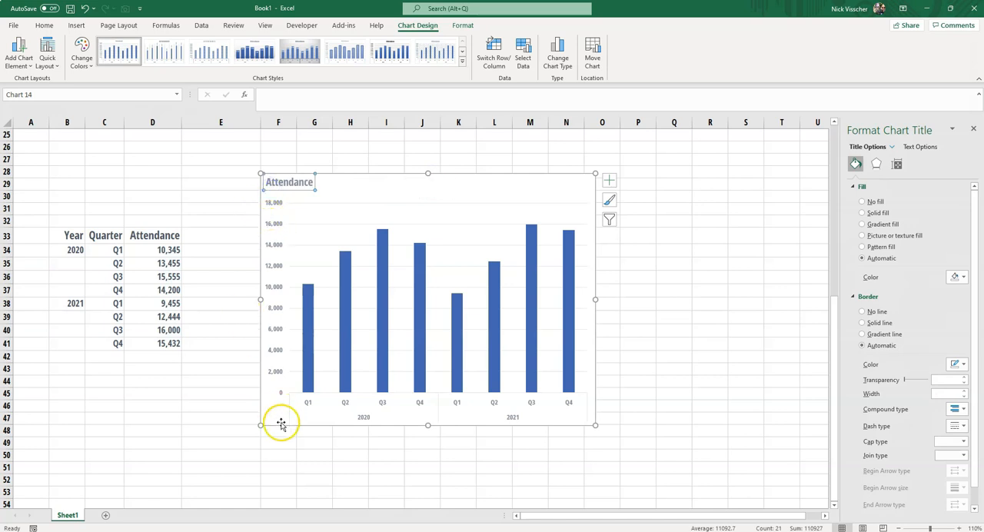
Set the font size of the new chart's horizontal axis labels to 11.
{"action": "left_click", "coordinate": [308, 400]}
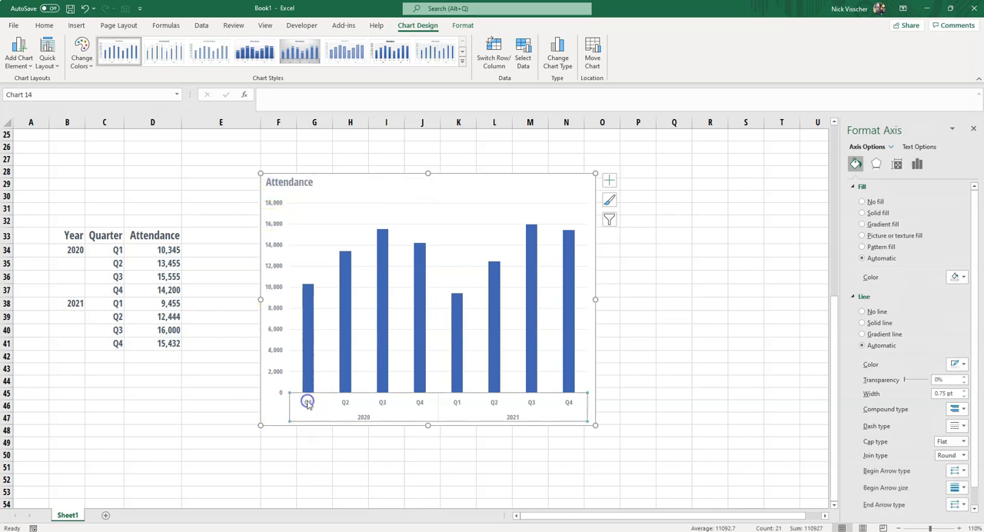
{"action": "left_click", "coordinate": [43, 25]}
{"action": "left_click", "coordinate": [161, 44]}
{"action": "type", "text": "11"}
{"action": "key", "text": "Return"}
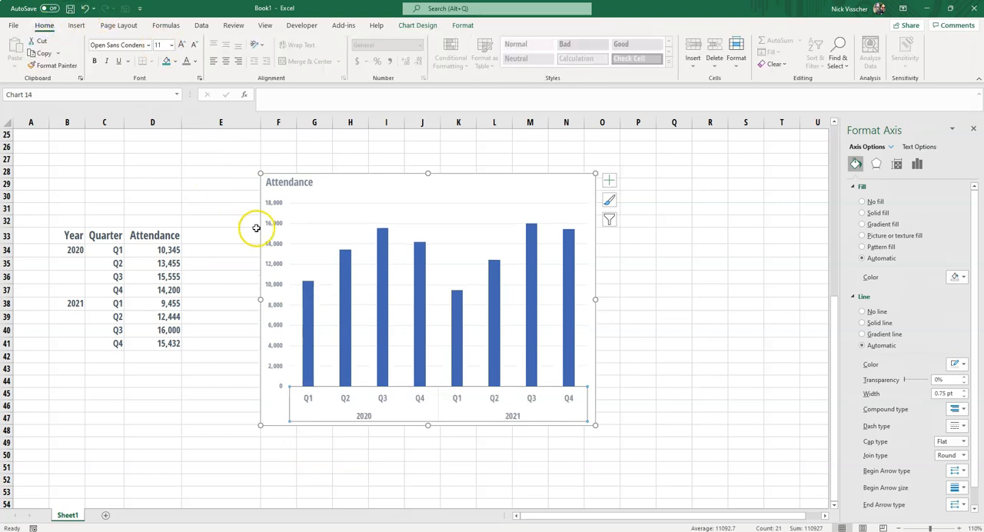
Set the font size of the new chart's vertical axis labels to 11.
{"action": "left_click", "coordinate": [280, 247]}
{"action": "left_click", "coordinate": [161, 44]}
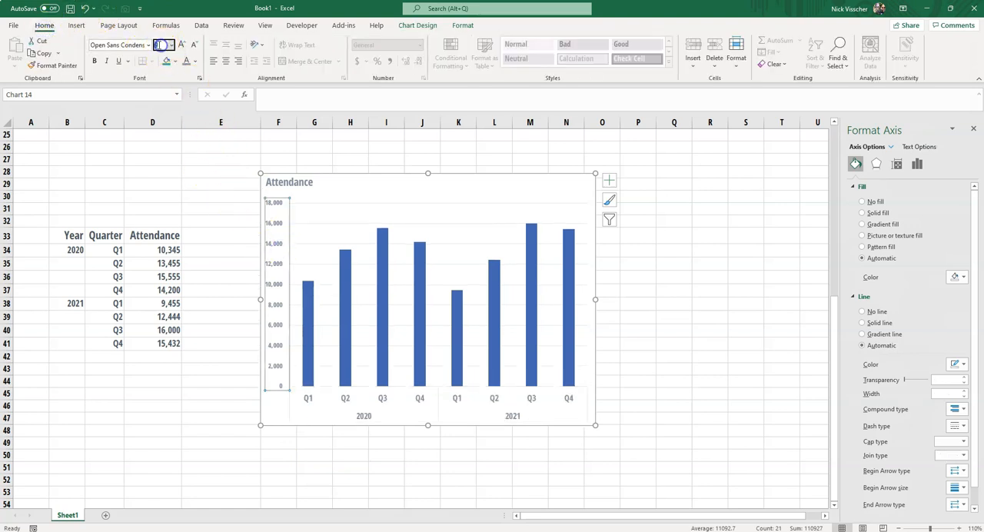
{"action": "type", "text": "11"}
{"action": "key", "text": "Return"}
Set the new chart's Attendance title to font size 18 and deselect the chart.
{"action": "left_click", "coordinate": [290, 182]}
{"action": "left_click", "coordinate": [159, 44]}
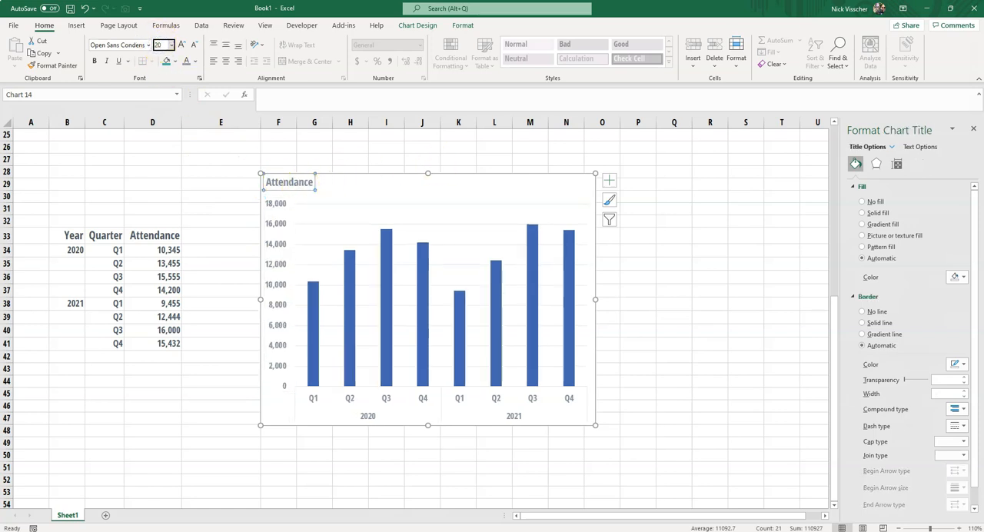
{"action": "type", "text": "18"}
{"action": "key", "text": "Return"}
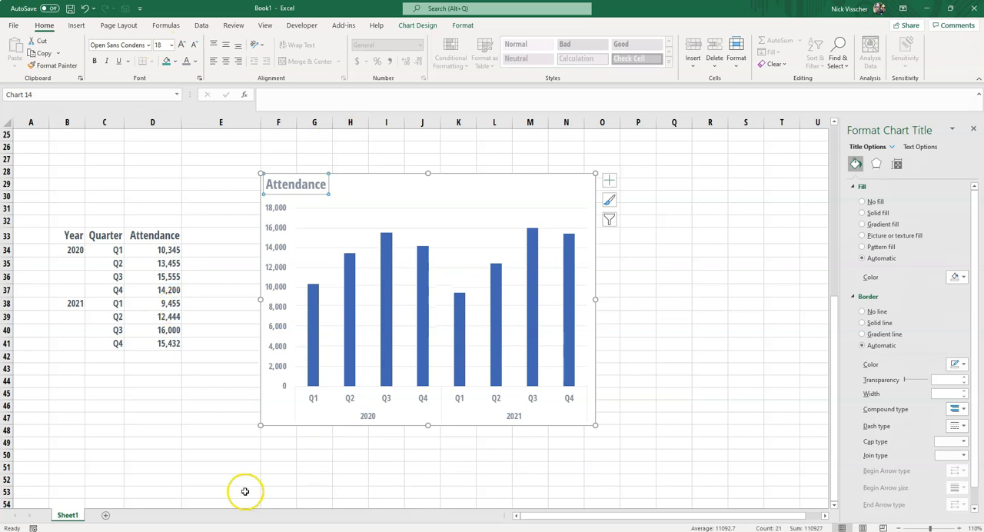
{"action": "left_click", "coordinate": [282, 448]}
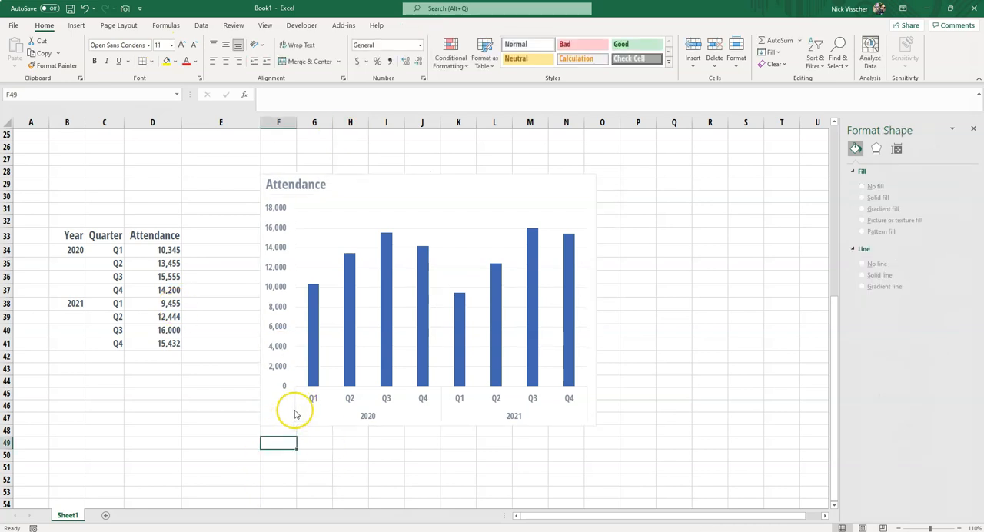
Set the new chart's horizontal category axis to No line to remove the dividers around the quarter and year labels.
{"action": "left_click", "coordinate": [295, 413]}
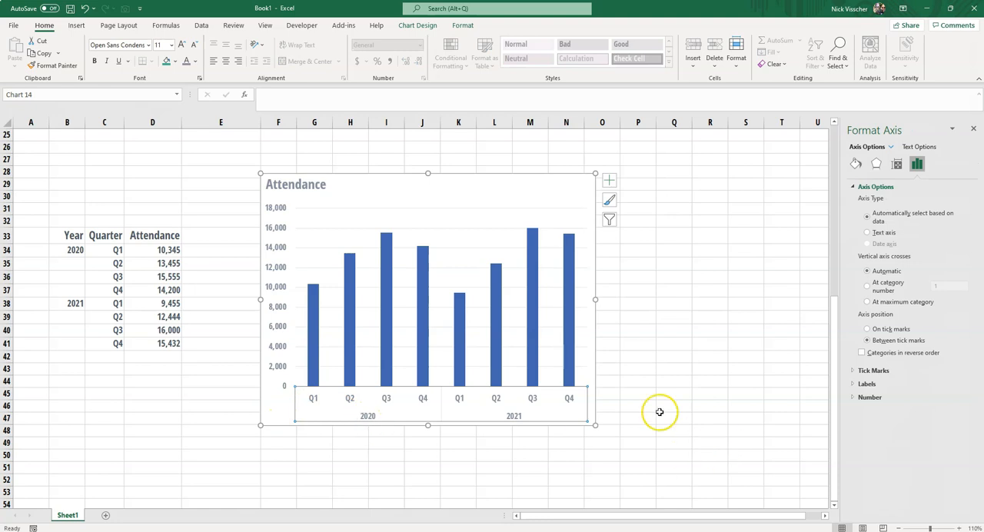
{"action": "left_click", "coordinate": [634, 455]}
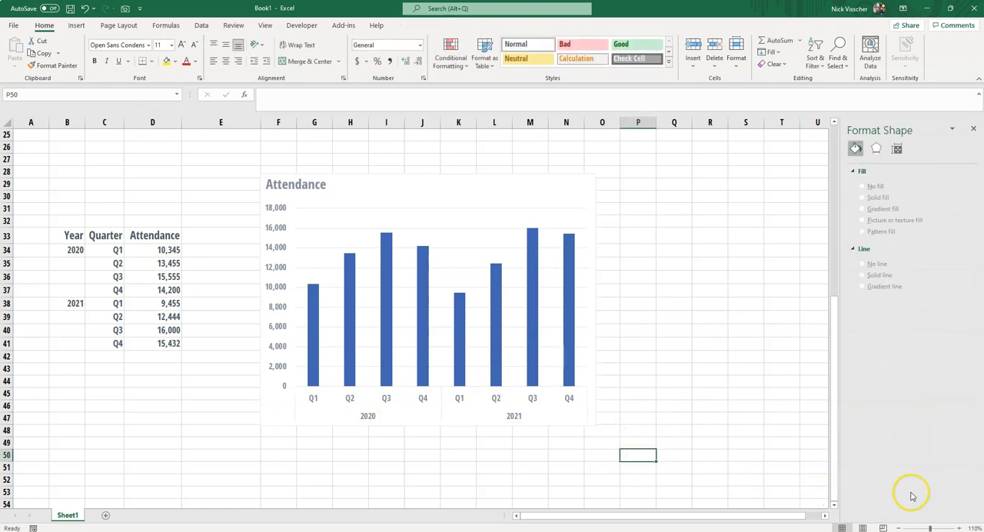
{"action": "left_click", "coordinate": [957, 527]}
{"action": "left_click", "coordinate": [957, 527]}
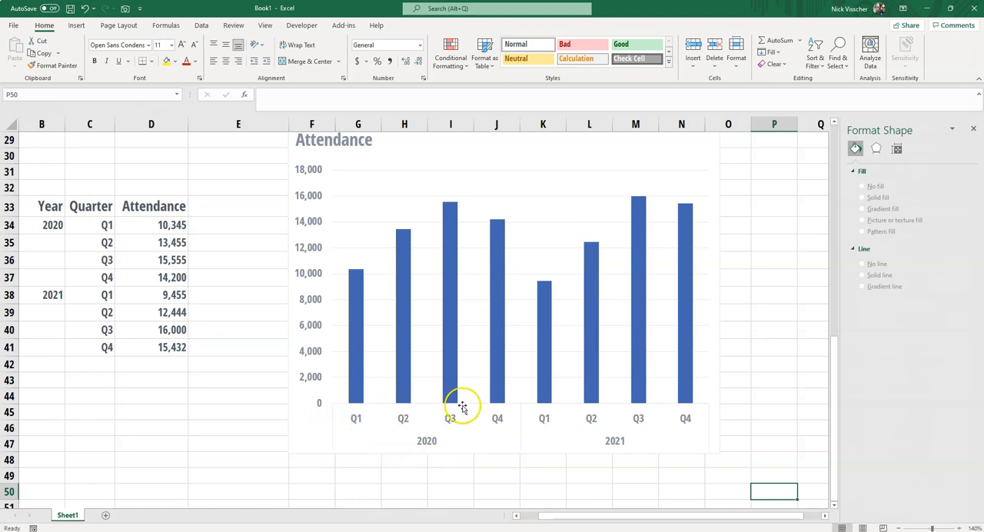
{"action": "left_click", "coordinate": [521, 442]}
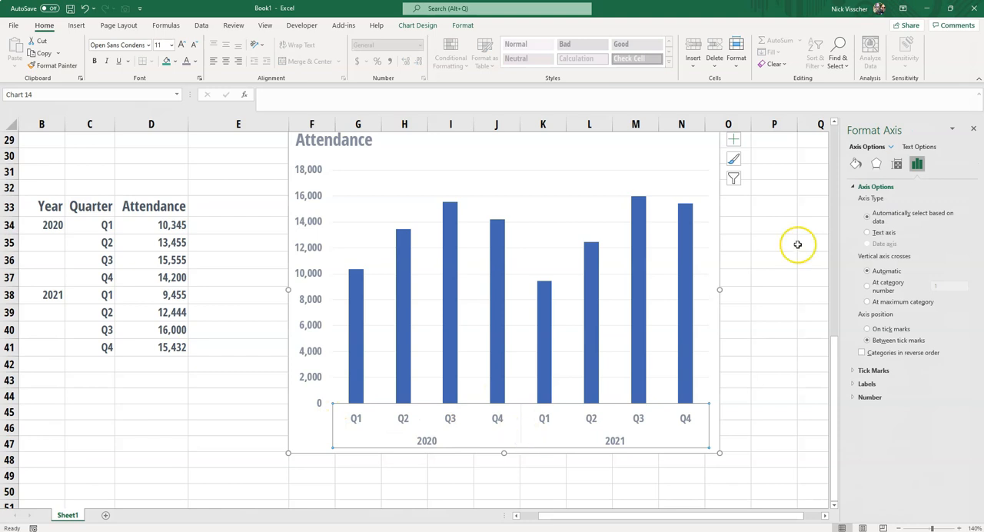
{"action": "left_click", "coordinate": [855, 164]}
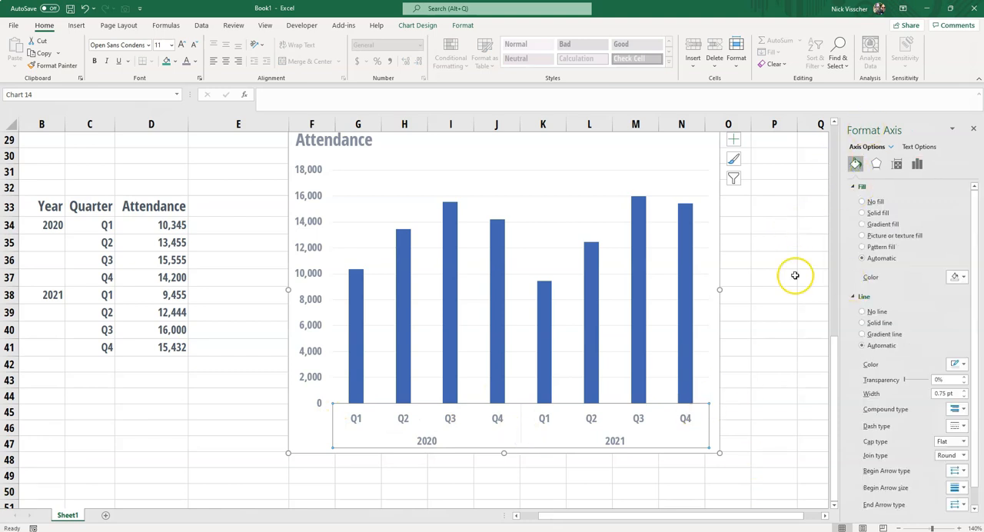
{"action": "left_click", "coordinate": [877, 312]}
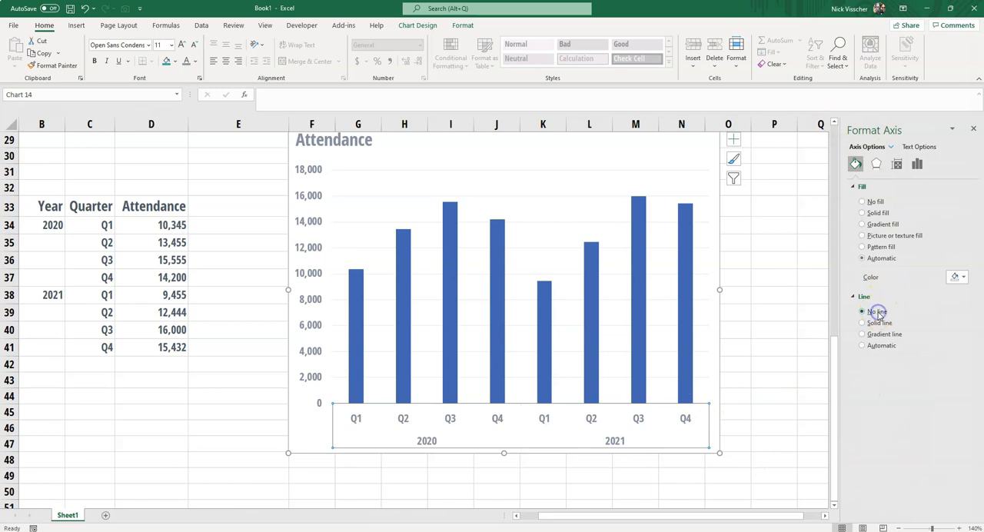
{"action": "left_click", "coordinate": [783, 407]}
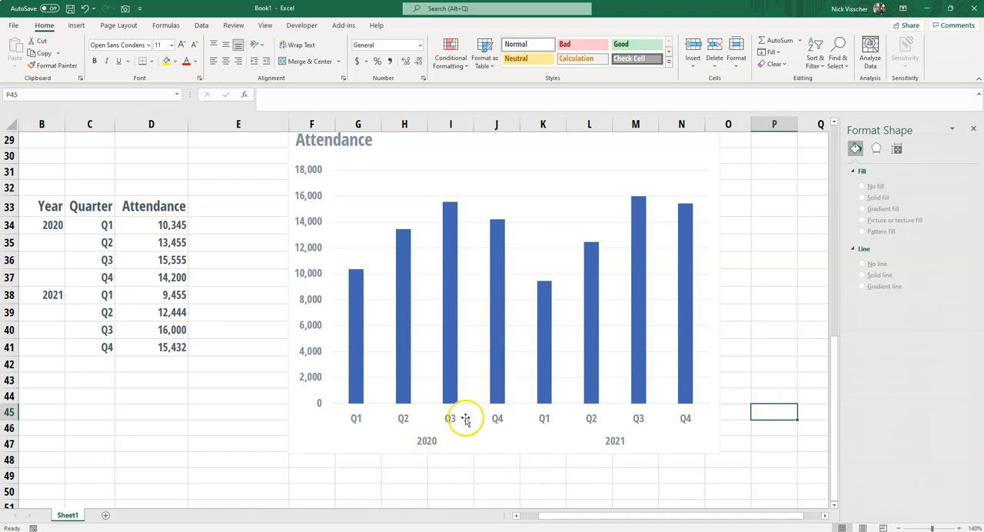
Compare the lower chart's year labels with the Quarterly Attendance chart's labels and their source cells C6, C7 and C10.
{"action": "left_click", "coordinate": [581, 442]}
{"action": "left_click", "coordinate": [536, 440]}
{"action": "left_click", "coordinate": [482, 478]}
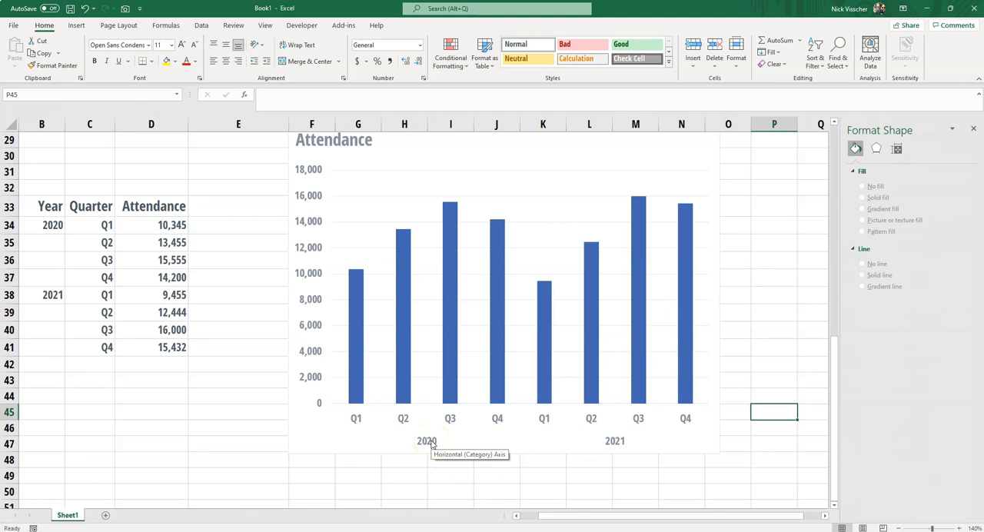
{"action": "left_click", "coordinate": [275, 433]}
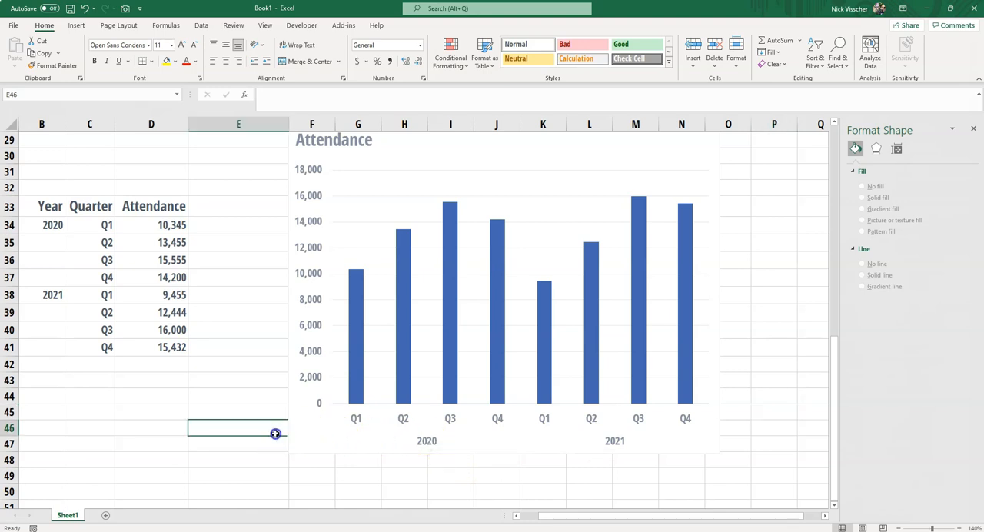
{"action": "left_click", "coordinate": [284, 437]}
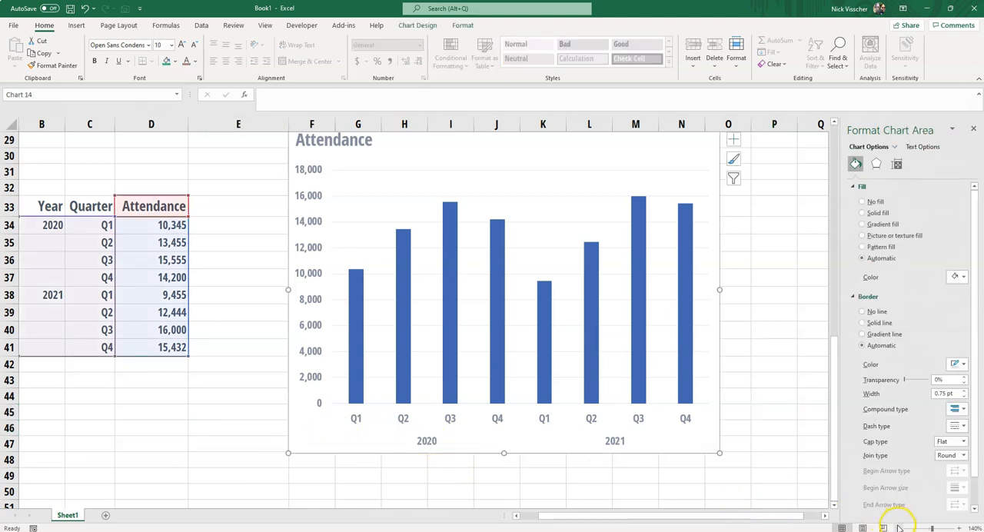
{"action": "left_click", "coordinate": [897, 526]}
{"action": "left_click", "coordinate": [897, 526]}
{"action": "left_click", "coordinate": [194, 434]}
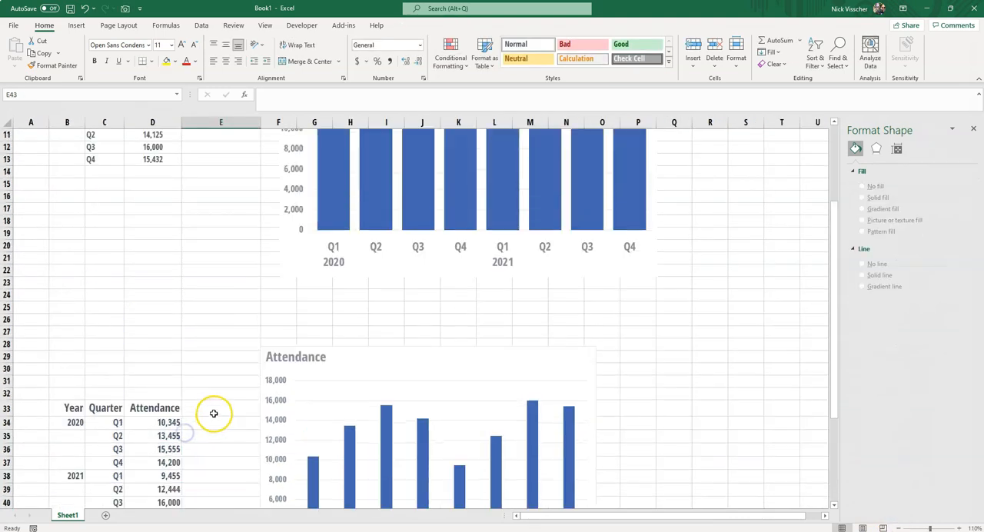
{"action": "scroll", "coordinate": [212, 411], "scroll_direction": "up", "scroll_amount": 5}
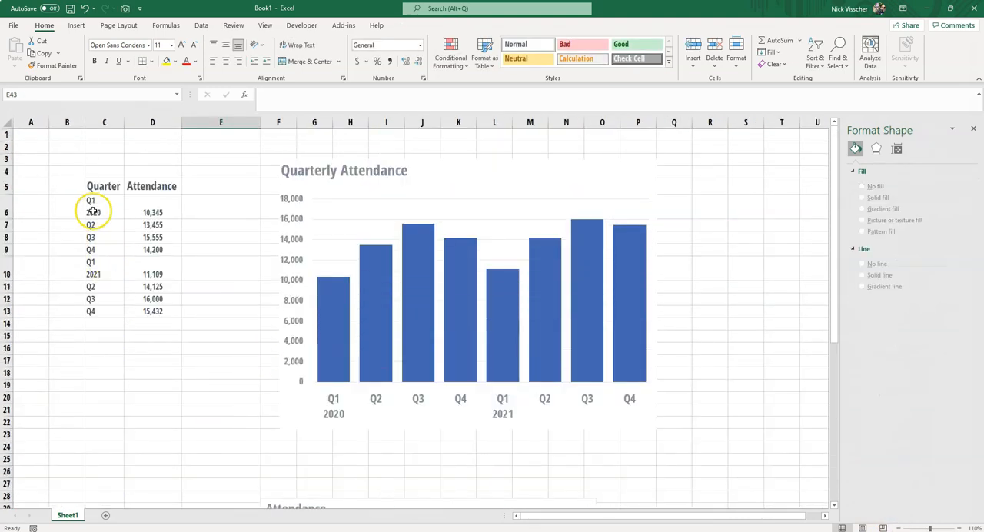
{"action": "left_click", "coordinate": [92, 207]}
{"action": "left_click", "coordinate": [95, 225]}
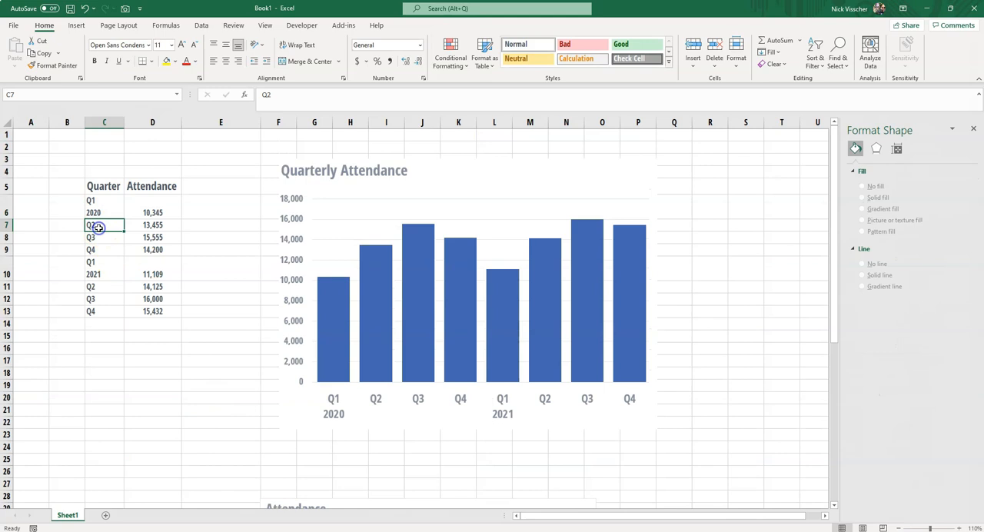
{"action": "left_click", "coordinate": [96, 267]}
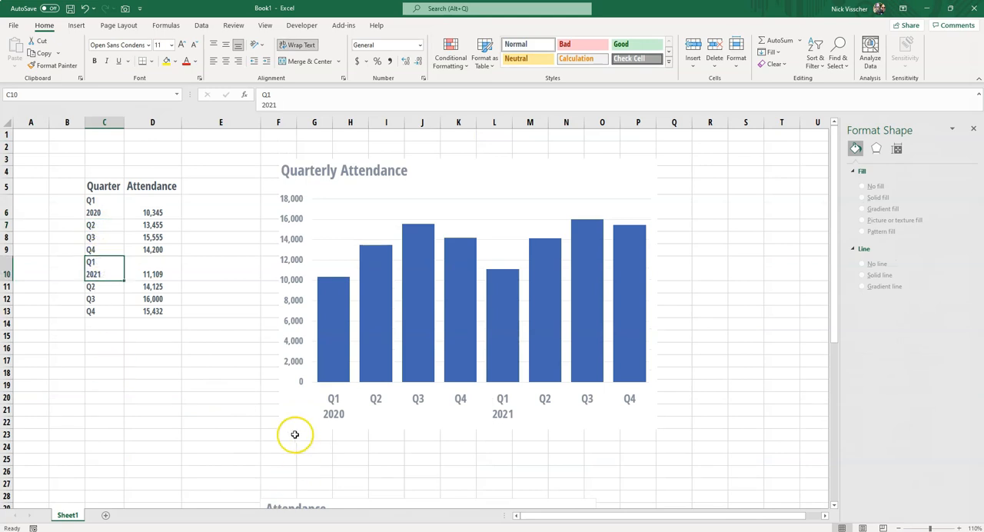
{"action": "left_click", "coordinate": [594, 446]}
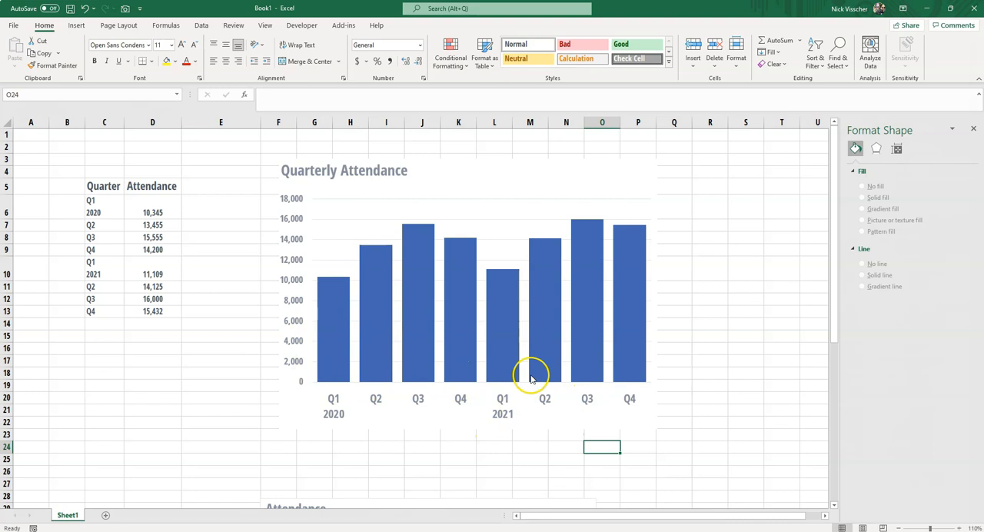
Try a solid teal fill on the Quarterly Attendance chart's columns and set the fill back to blue.
{"action": "left_click", "coordinate": [637, 198]}
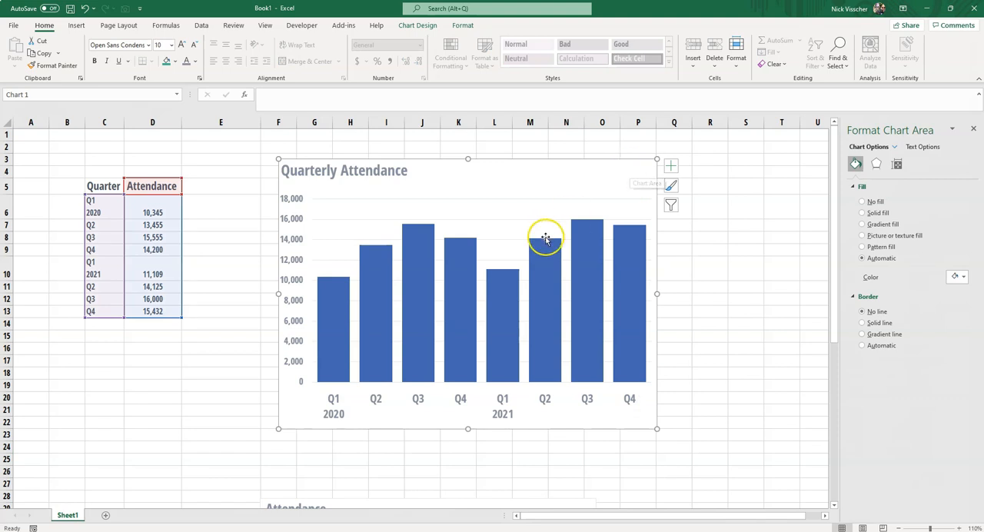
{"action": "left_click", "coordinate": [507, 344]}
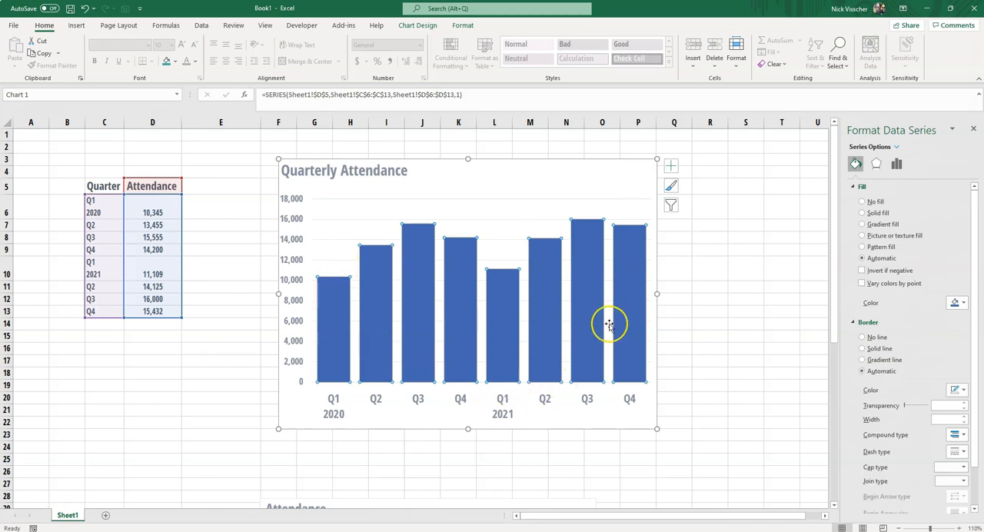
{"action": "left_click", "coordinate": [953, 305]}
{"action": "left_click", "coordinate": [943, 330]}
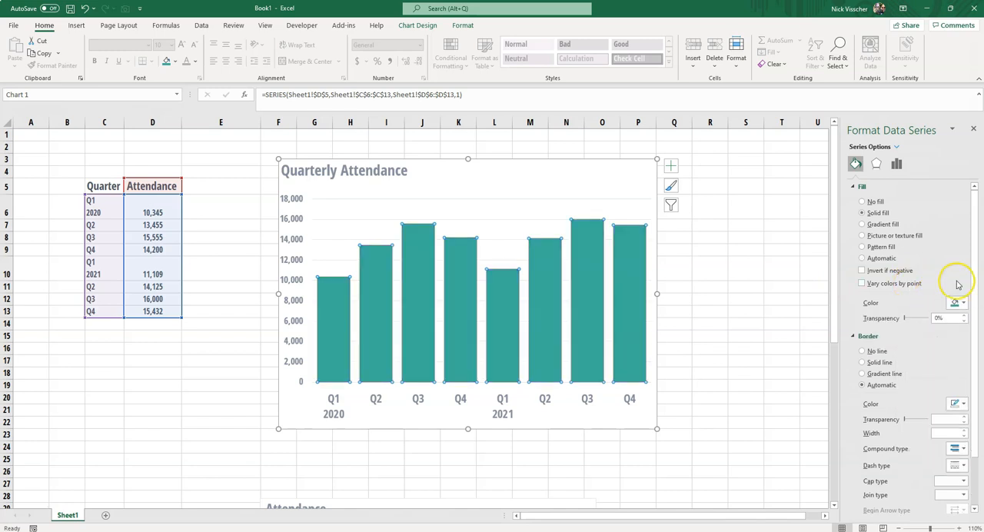
{"action": "left_click", "coordinate": [957, 302]}
{"action": "left_click", "coordinate": [936, 330]}
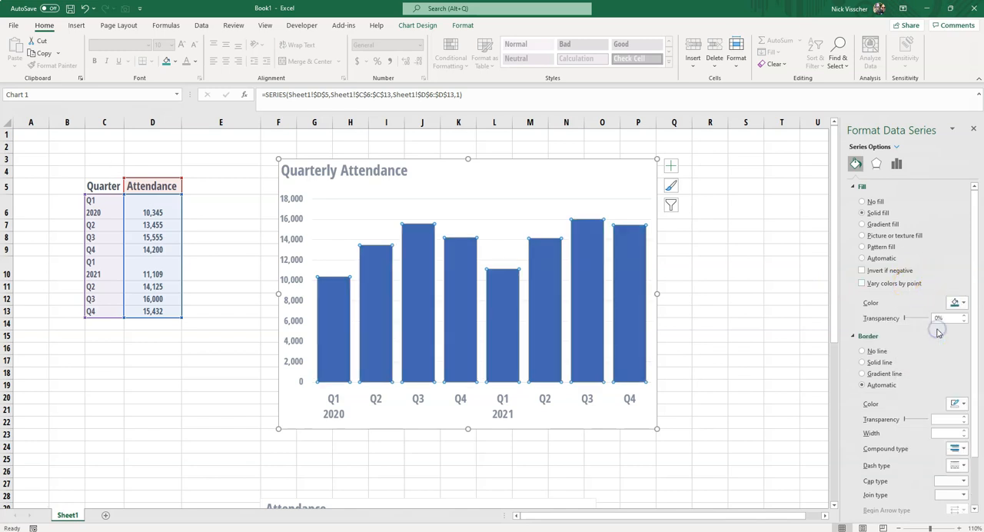
Try filling the four 2021 columns of the Quarterly Attendance chart with orange, one data point at a time.
{"action": "left_click", "coordinate": [506, 336]}
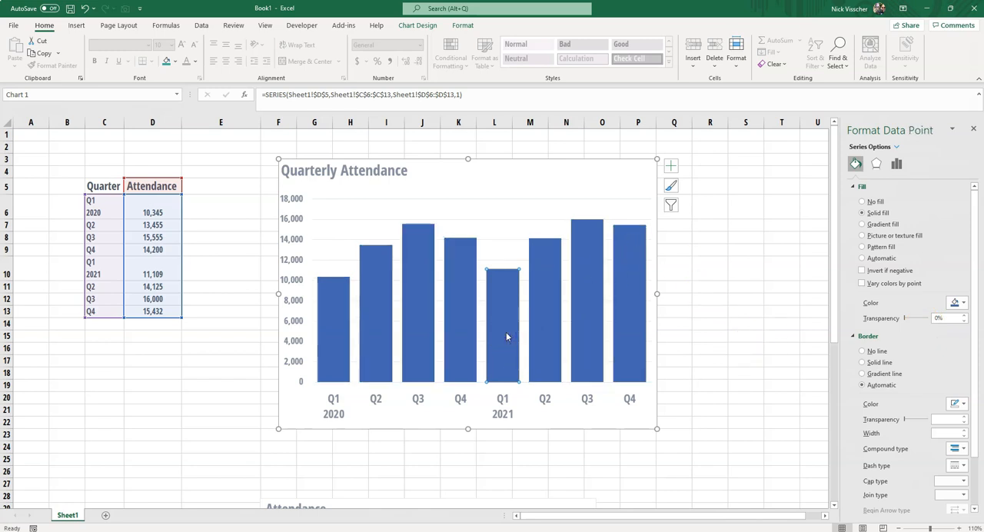
{"action": "left_click", "coordinate": [506, 338]}
{"action": "left_click", "coordinate": [959, 303]}
{"action": "left_click", "coordinate": [968, 331]}
{"action": "left_click", "coordinate": [530, 340]}
{"action": "left_click", "coordinate": [959, 303]}
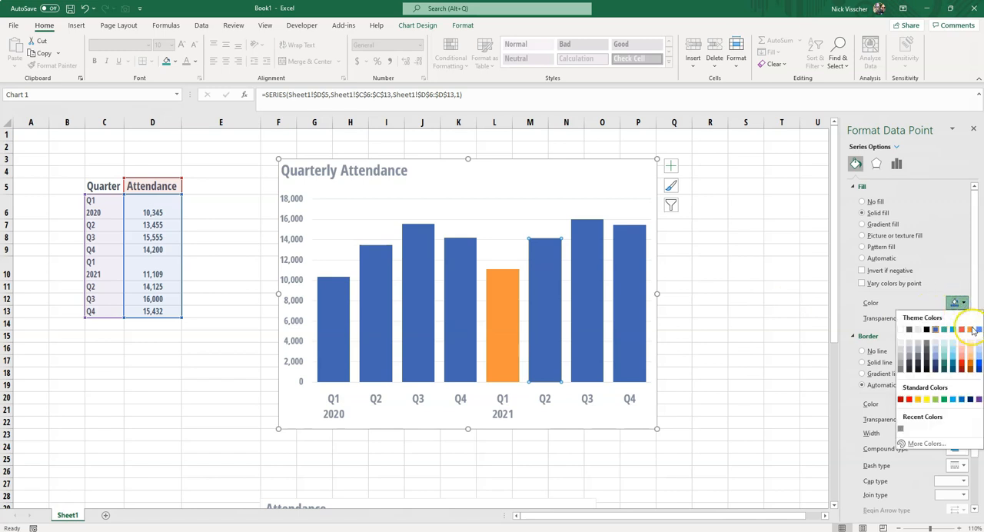
{"action": "left_click", "coordinate": [970, 329]}
{"action": "left_click", "coordinate": [584, 320]}
{"action": "left_click", "coordinate": [959, 303]}
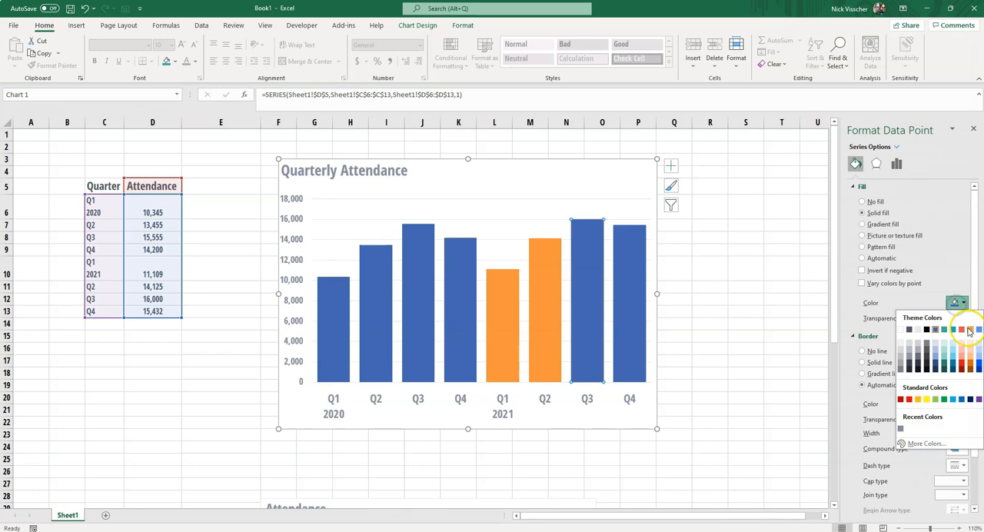
{"action": "left_click", "coordinate": [969, 329]}
{"action": "left_click", "coordinate": [630, 310]}
{"action": "left_click", "coordinate": [959, 303]}
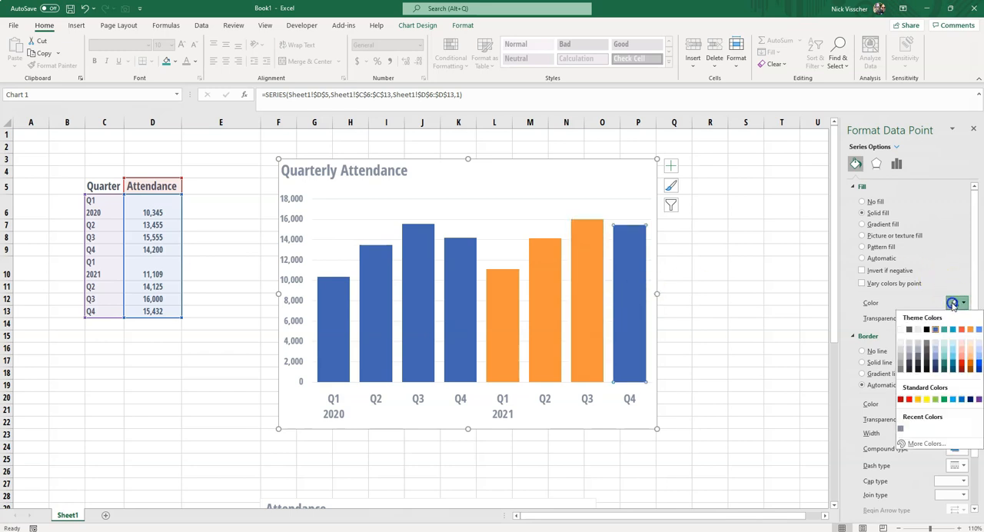
{"action": "left_click", "coordinate": [970, 329]}
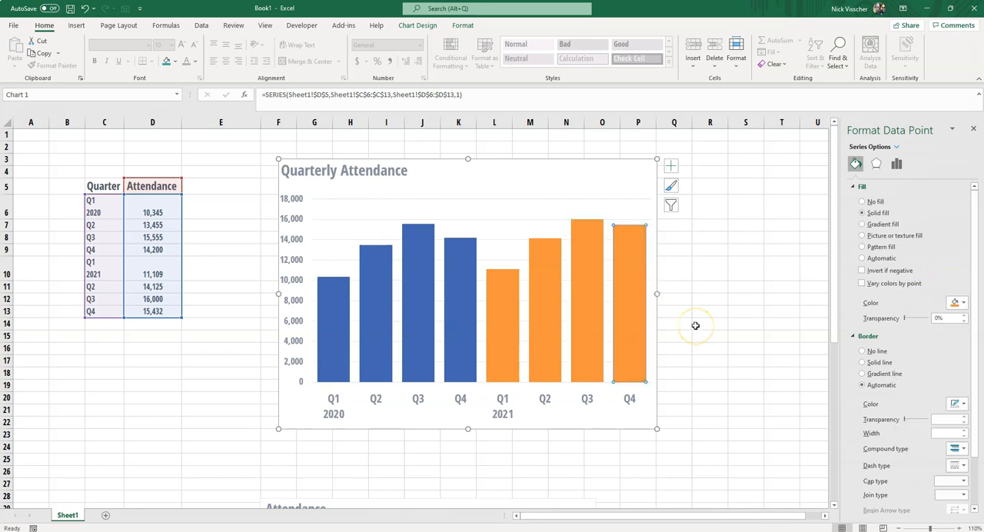
Undo the four individual orange fills on the 2021 columns and leave the chart deselected.
{"action": "left_click", "coordinate": [85, 9]}
{"action": "left_click", "coordinate": [84, 9]}
{"action": "left_click", "coordinate": [85, 10]}
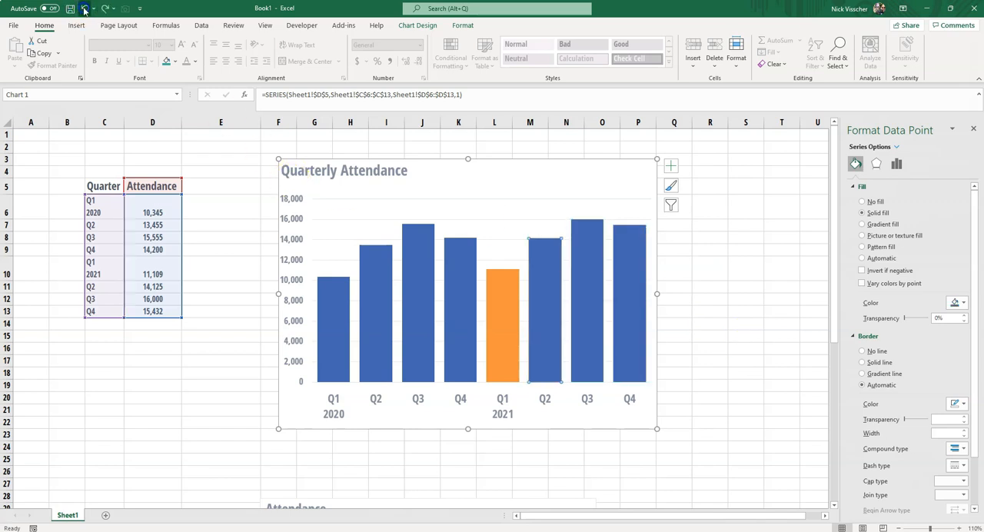
{"action": "left_click", "coordinate": [85, 9]}
{"action": "left_click", "coordinate": [695, 395]}
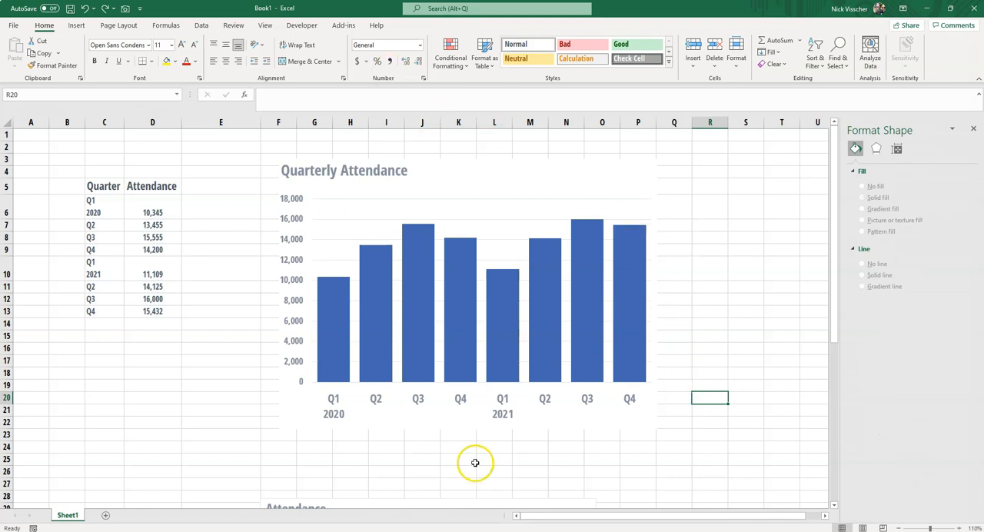
{"action": "left_click", "coordinate": [502, 369]}
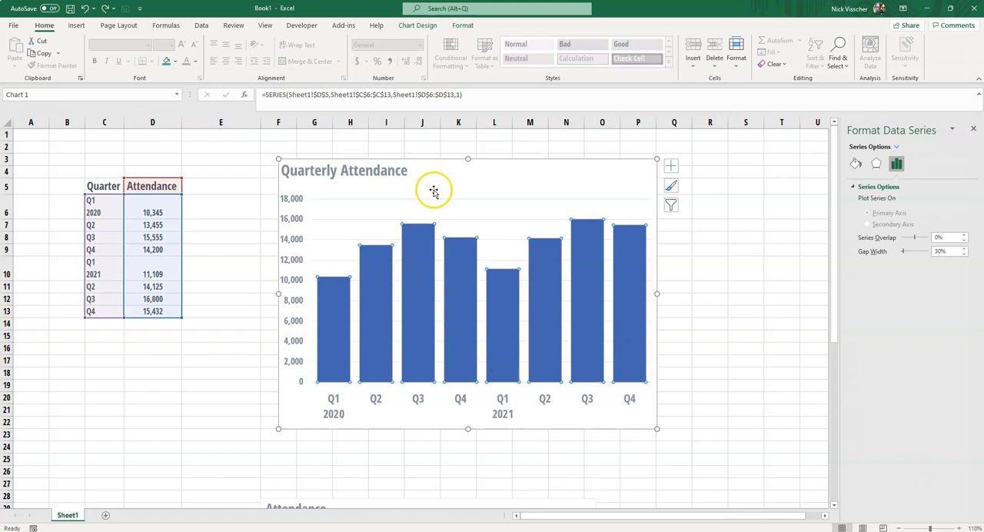
{"action": "left_click", "coordinate": [693, 365]}
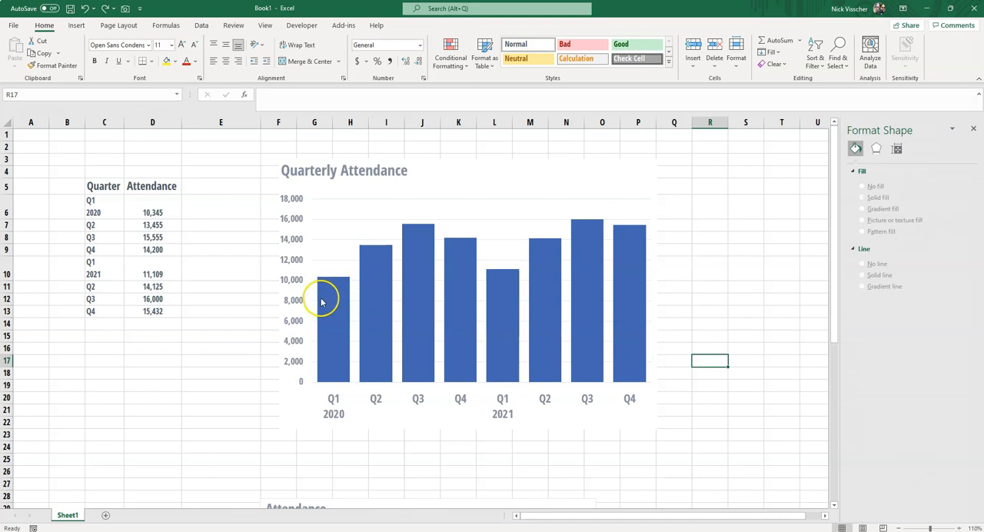
Extend the Quarterly Attendance chart's data range to include column E as a second series.
{"action": "left_click", "coordinate": [432, 164]}
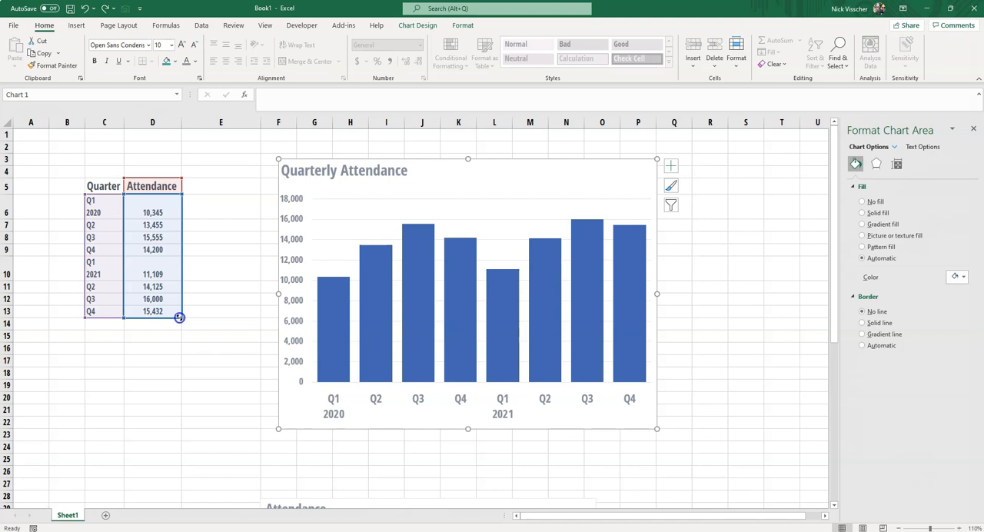
{"action": "left_click_drag", "start_coordinate": [215, 317], "coordinate": [224, 319]}
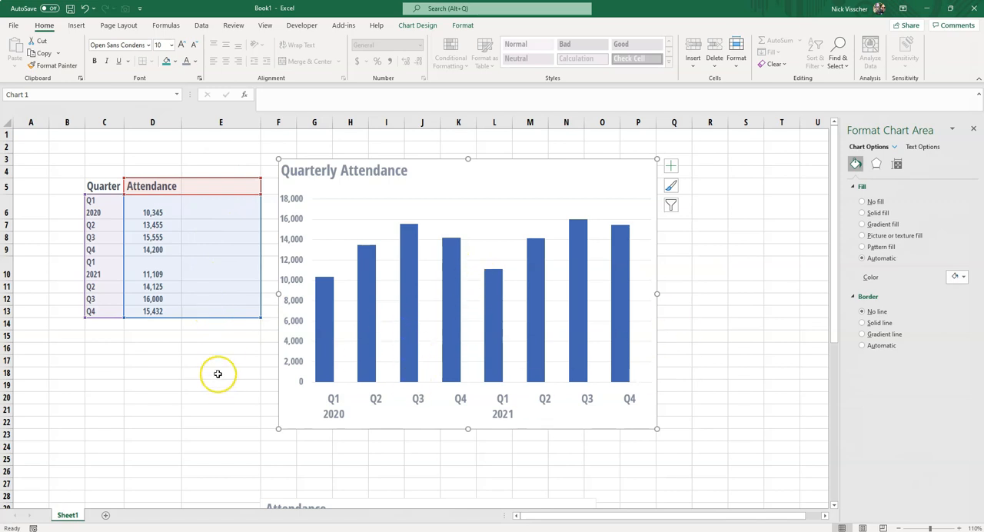
{"action": "left_click", "coordinate": [152, 373]}
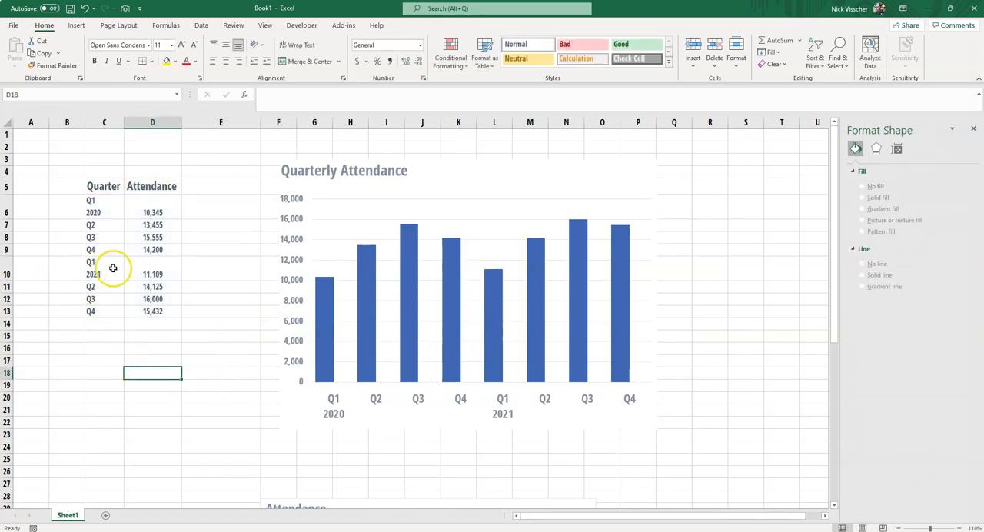
Move the 2021 attendance values from D10:D13 into E10:E13 so they belong to the second series.
{"action": "left_click", "coordinate": [166, 268]}
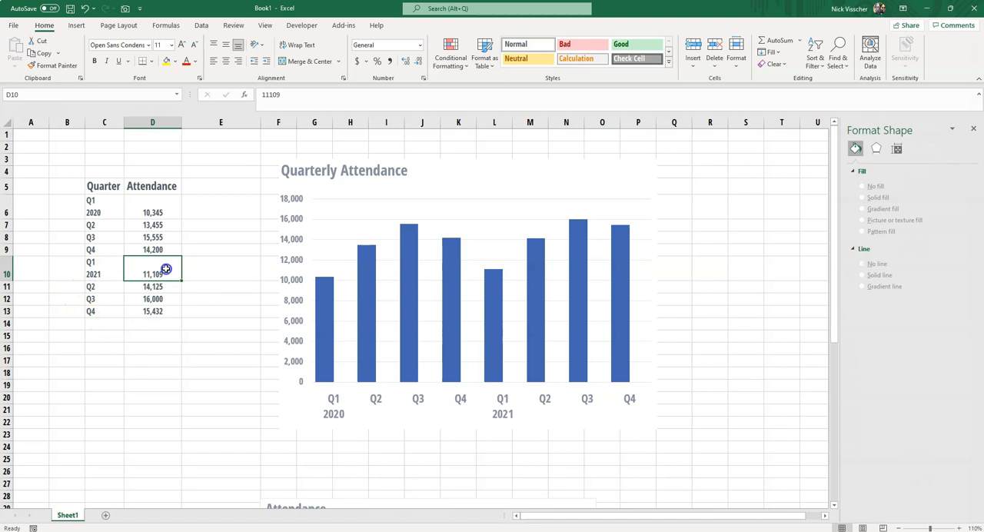
{"action": "left_click_drag", "start_coordinate": [166, 269], "coordinate": [163, 310]}
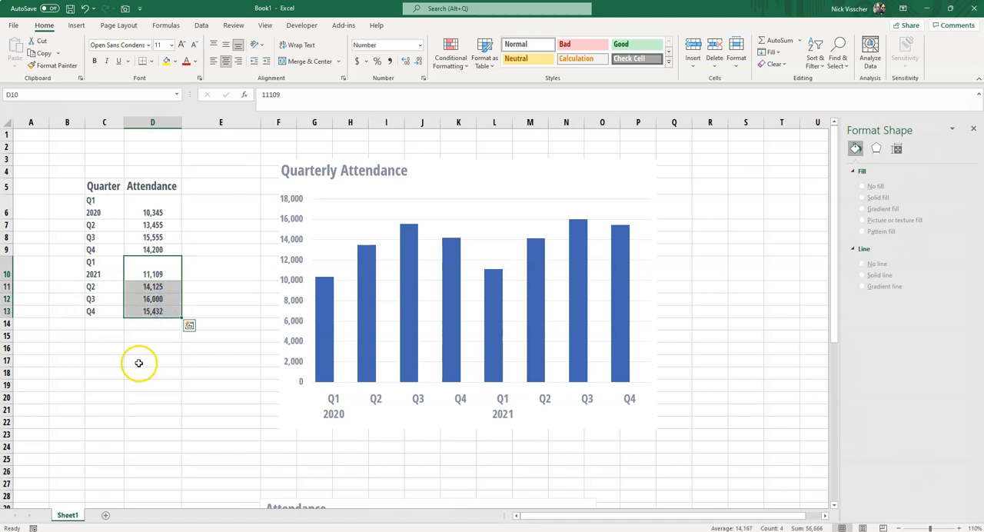
{"action": "right_click", "coordinate": [129, 274]}
{"action": "left_click", "coordinate": [195, 252]}
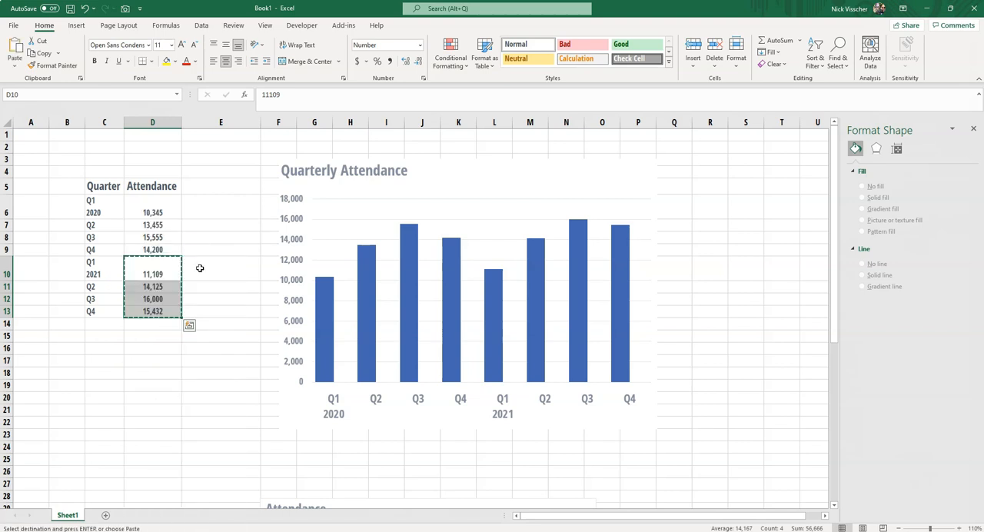
{"action": "left_click", "coordinate": [199, 268]}
{"action": "right_click", "coordinate": [201, 265]}
{"action": "left_click", "coordinate": [225, 295]}
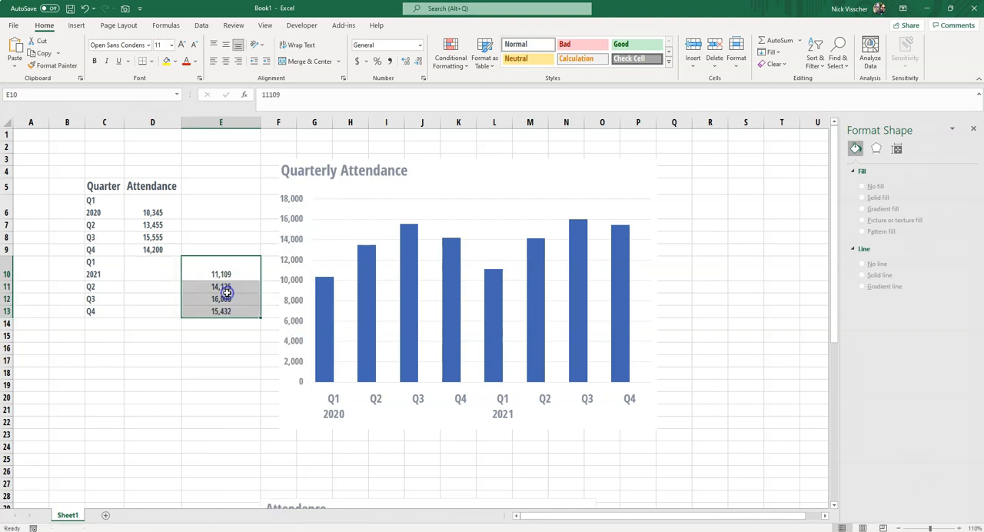
{"action": "left_click", "coordinate": [201, 409]}
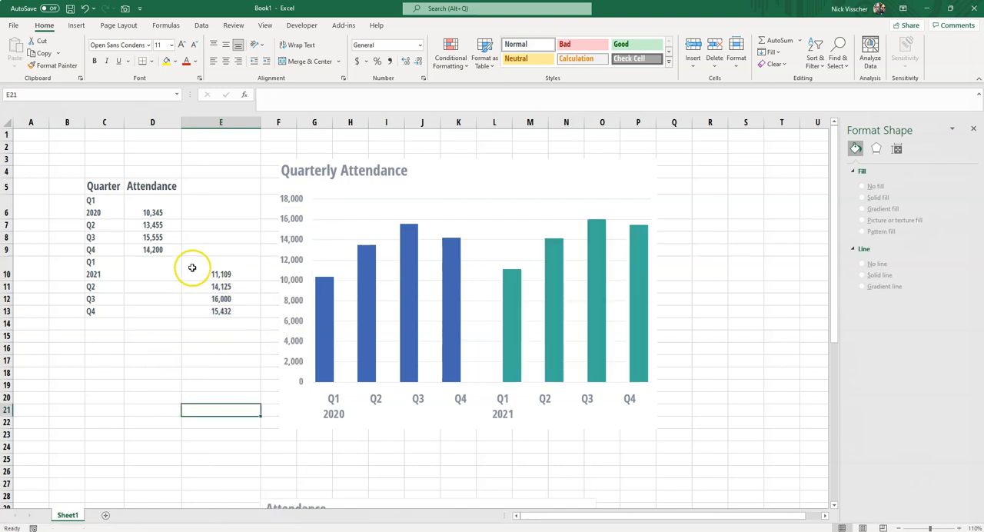
Fill the 2021 column series with solid orange and deselect the chart.
{"action": "left_click", "coordinate": [512, 349]}
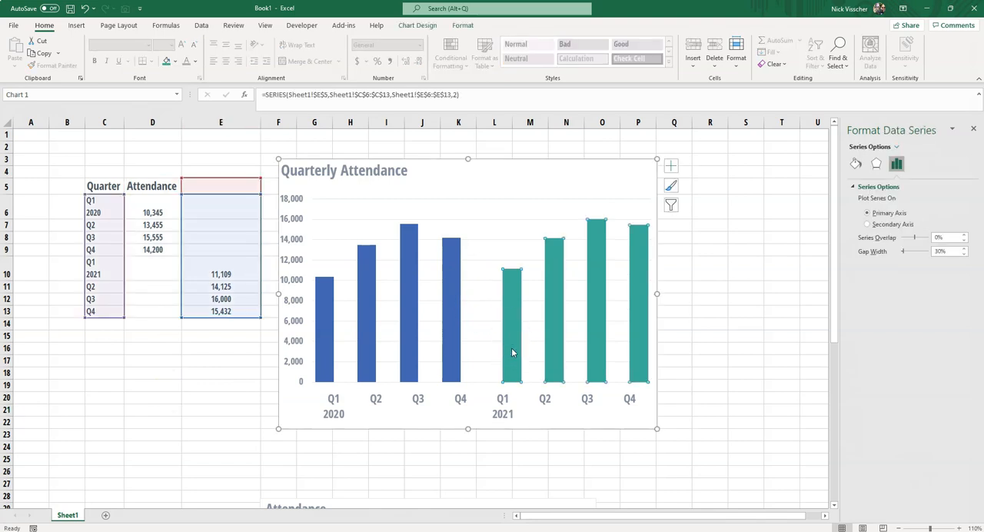
{"action": "left_click", "coordinate": [511, 354]}
{"action": "left_click", "coordinate": [855, 163]}
{"action": "left_click", "coordinate": [959, 289]}
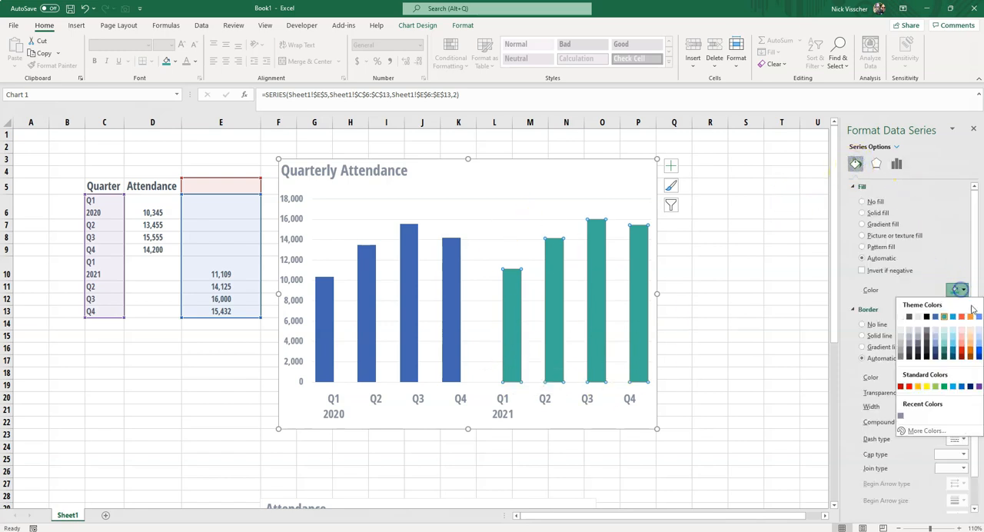
{"action": "left_click", "coordinate": [969, 315]}
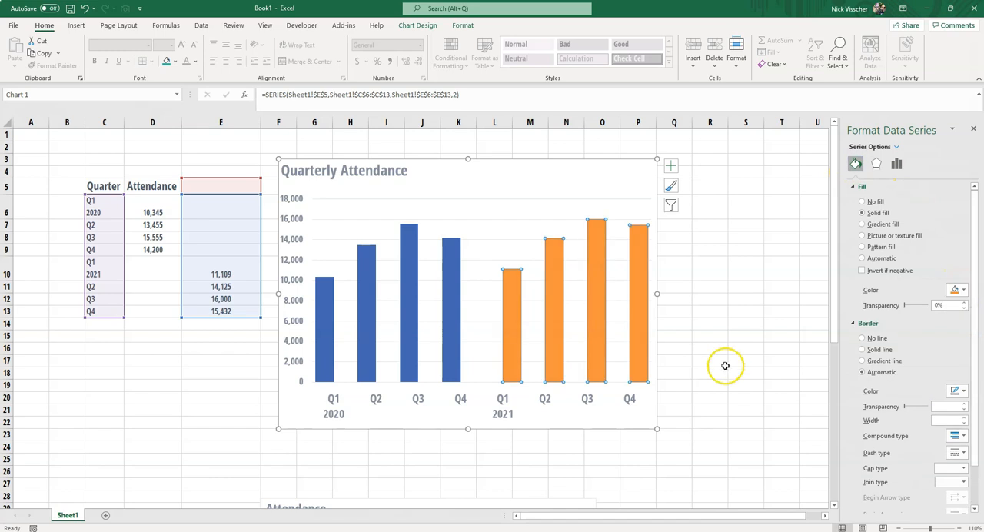
{"action": "left_click", "coordinate": [708, 397]}
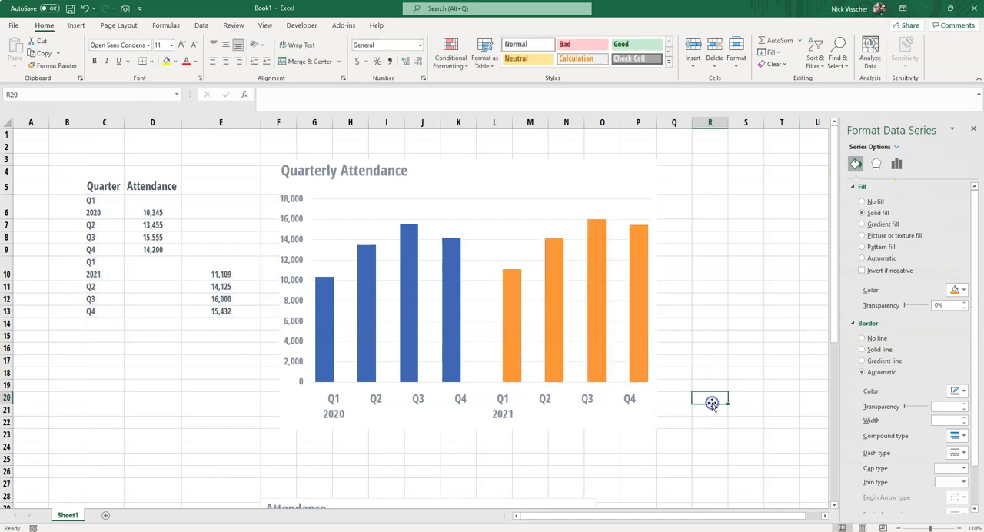
Set the series overlap to 100% for the orange 2021 series to align the columns with their quarter labels.
{"action": "left_click", "coordinate": [507, 405]}
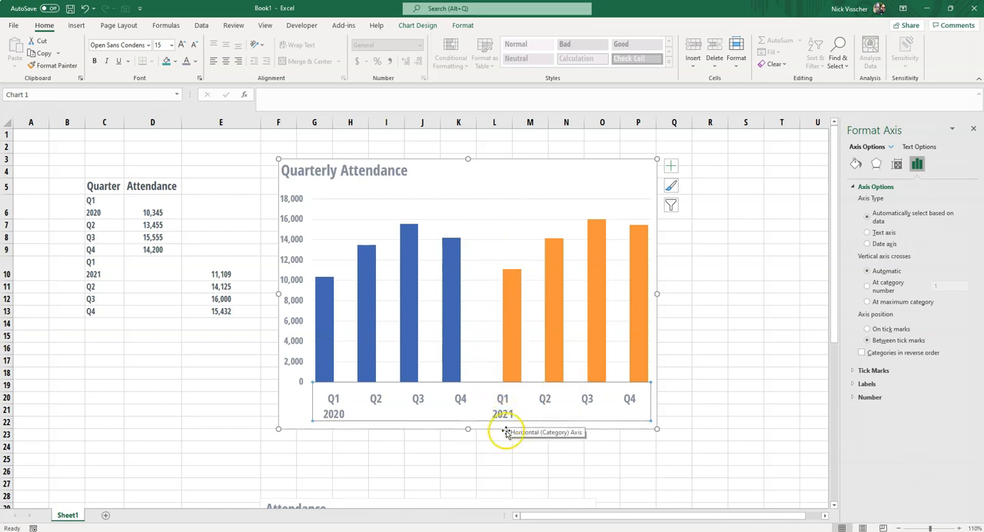
{"action": "left_click", "coordinate": [636, 251]}
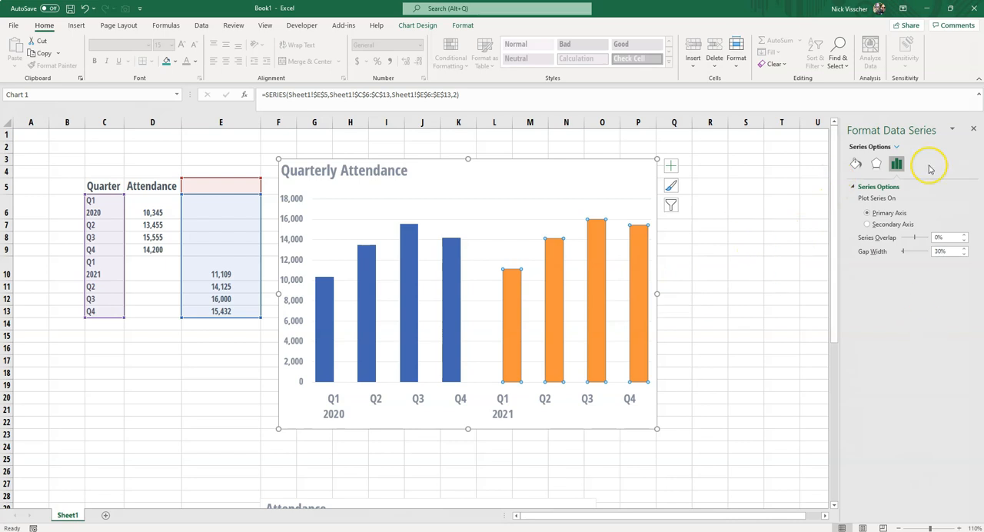
{"action": "right_click", "coordinate": [638, 249]}
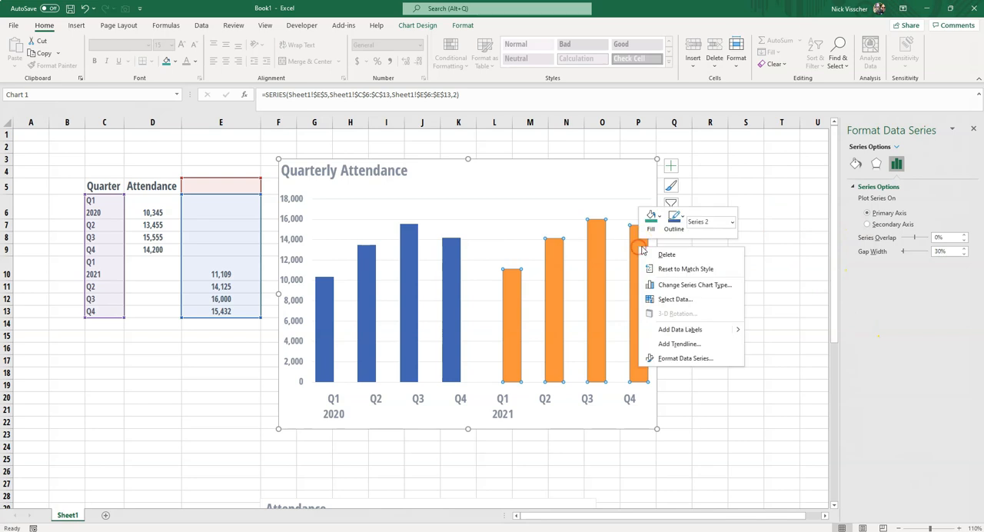
{"action": "left_click", "coordinate": [727, 361]}
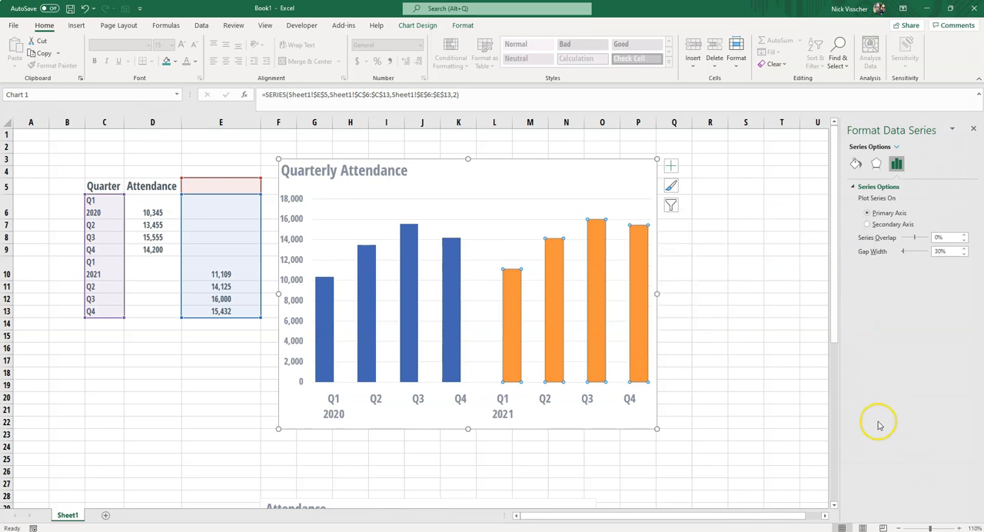
{"action": "left_click", "coordinate": [855, 164]}
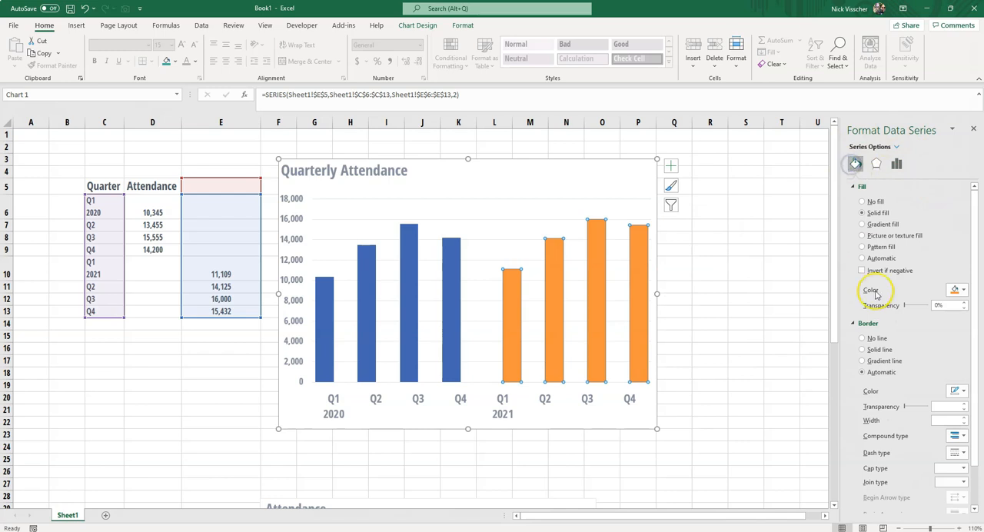
{"action": "left_click", "coordinate": [873, 164]}
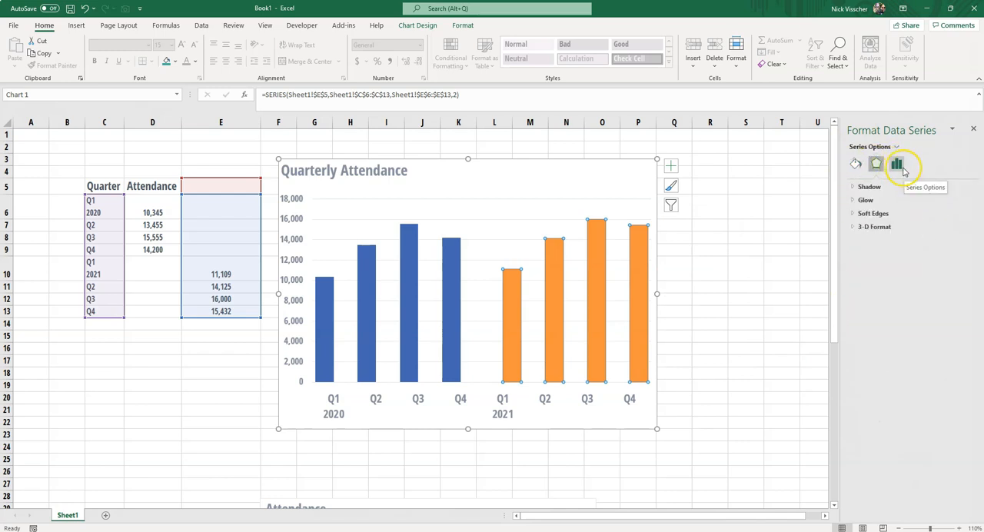
{"action": "left_click", "coordinate": [896, 166]}
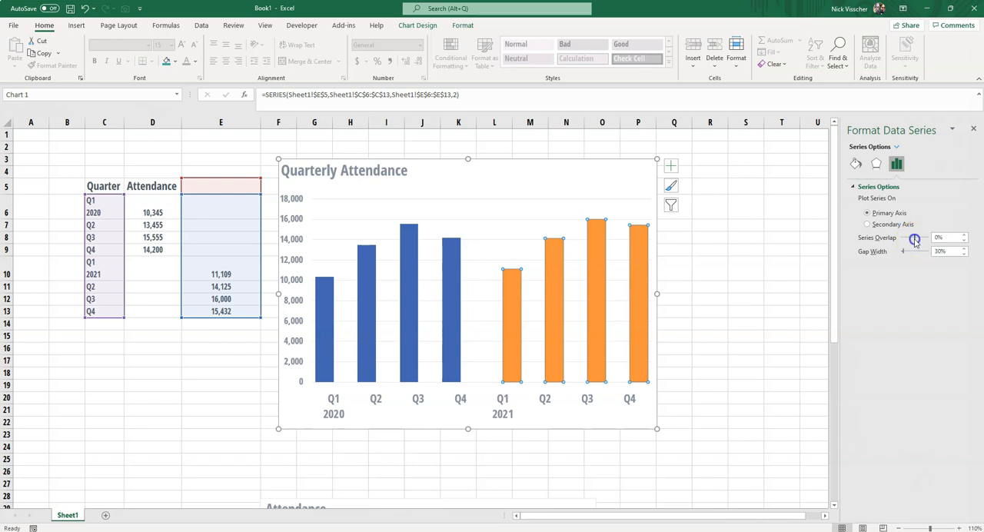
{"action": "left_click_drag", "start_coordinate": [930, 240], "coordinate": [928, 243]}
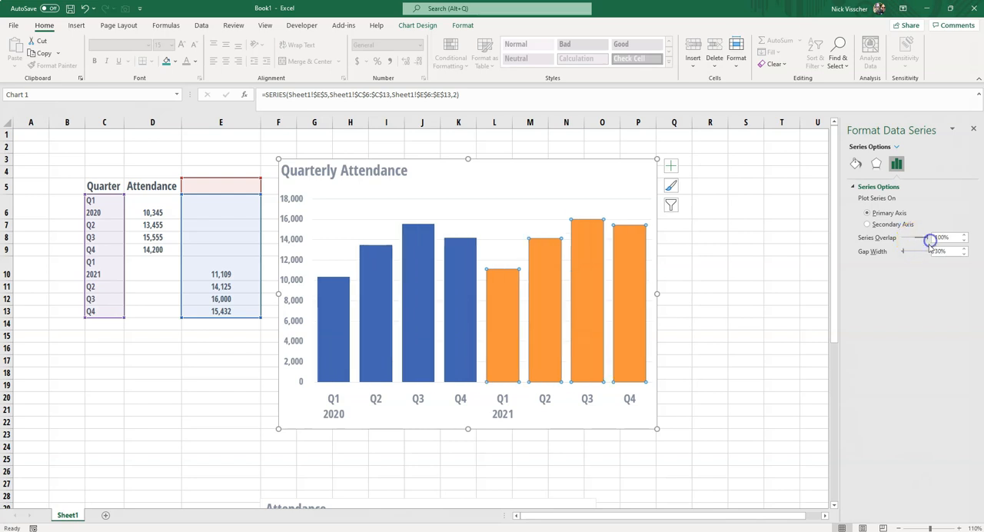
{"action": "left_click", "coordinate": [780, 351]}
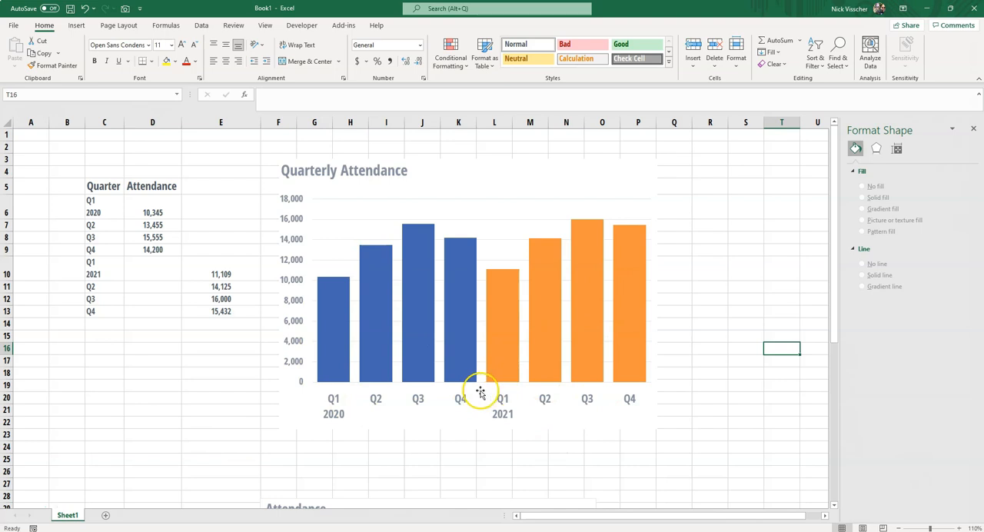
Replace the upper chart's title with "Quarterly Attendance Increased from 2020".
{"action": "left_click", "coordinate": [306, 171]}
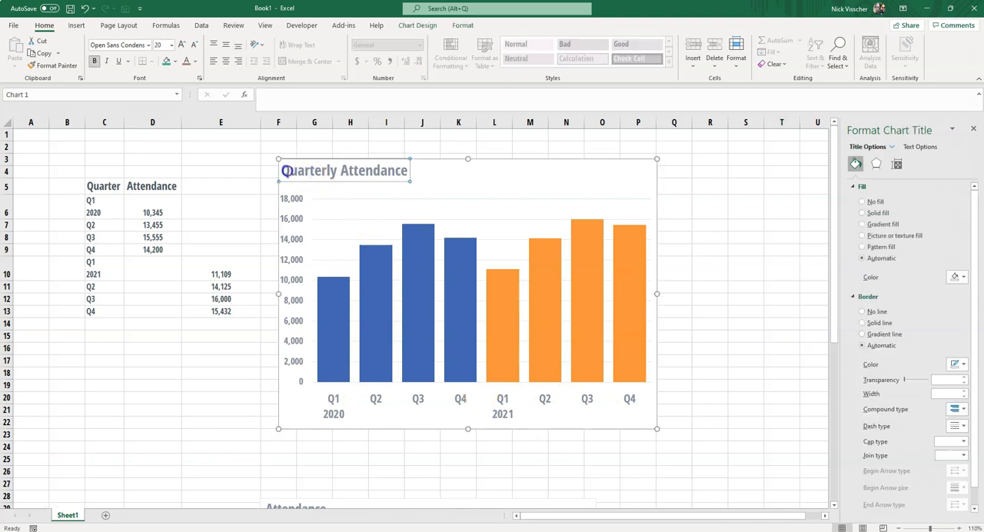
{"action": "triple_click", "coordinate": [286, 170]}
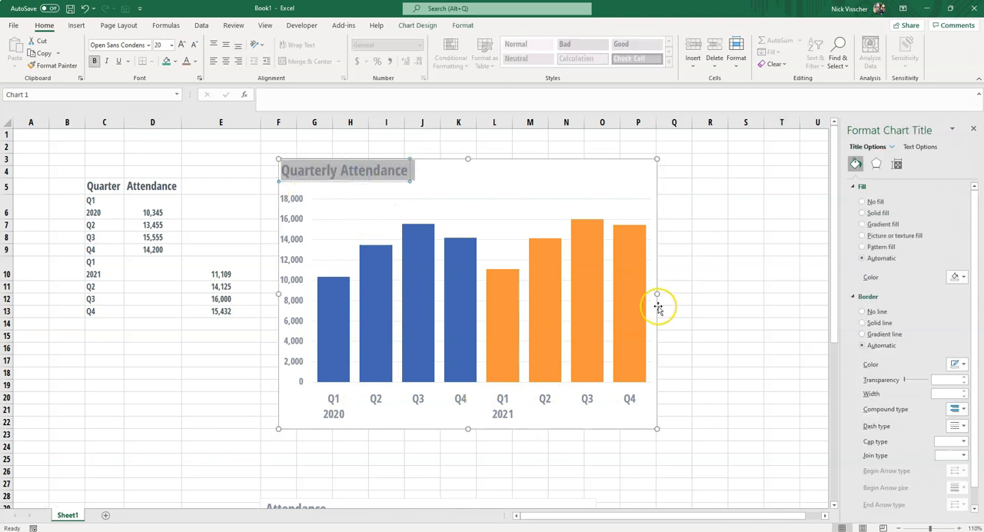
{"action": "type", "text": "Qu"}
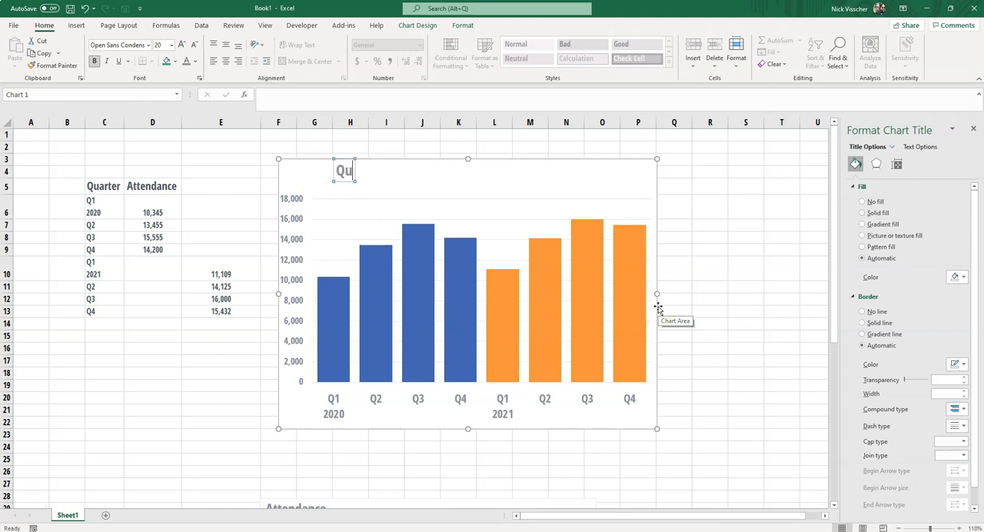
{"action": "type", "text": "art"}
{"action": "key", "text": "BackSpace"}
{"action": "type", "text": "rterl"}
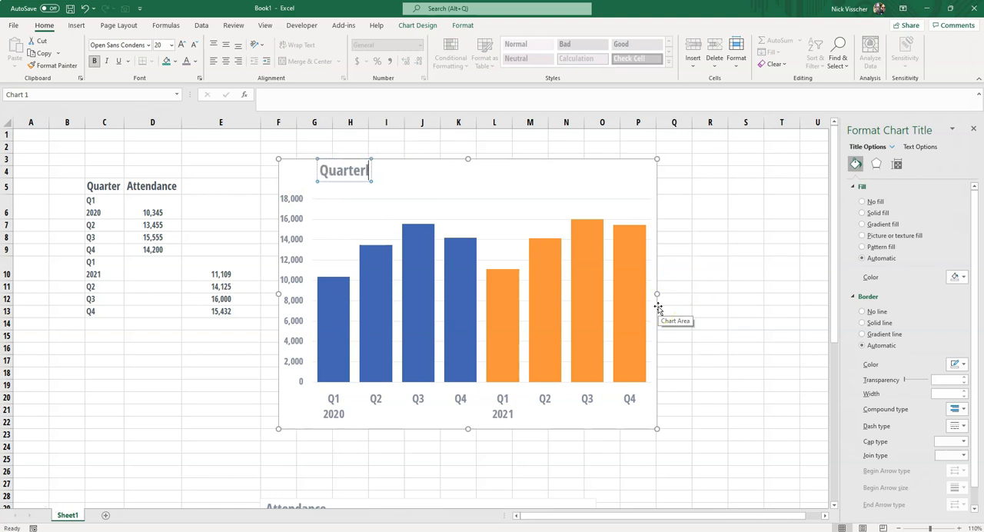
{"action": "type", "text": "y Attendance Increased from 2020"}
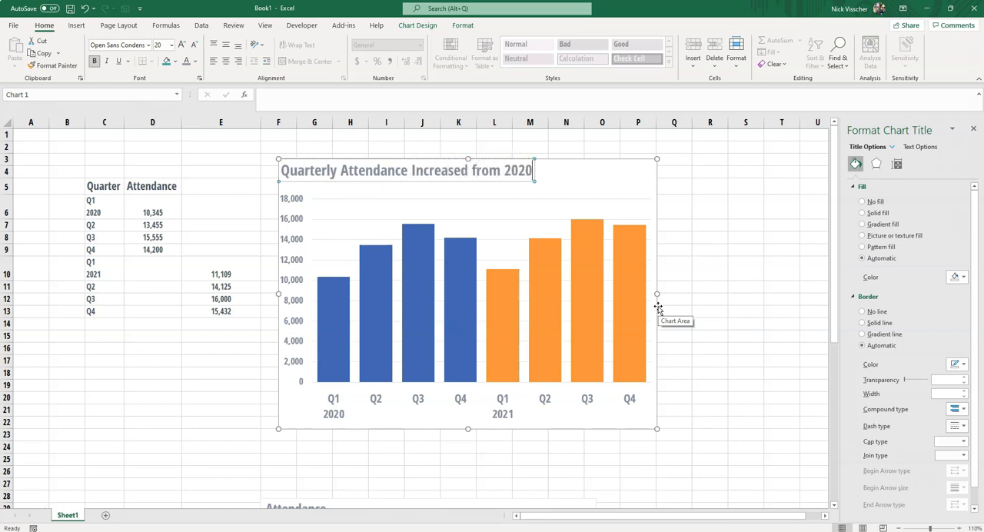
Complete the chart title as "Quarterly Attendance Increased from 2020 to 2021" and widen the chart into column Q so the title fits one line.
{"action": "type", "text": "1"}
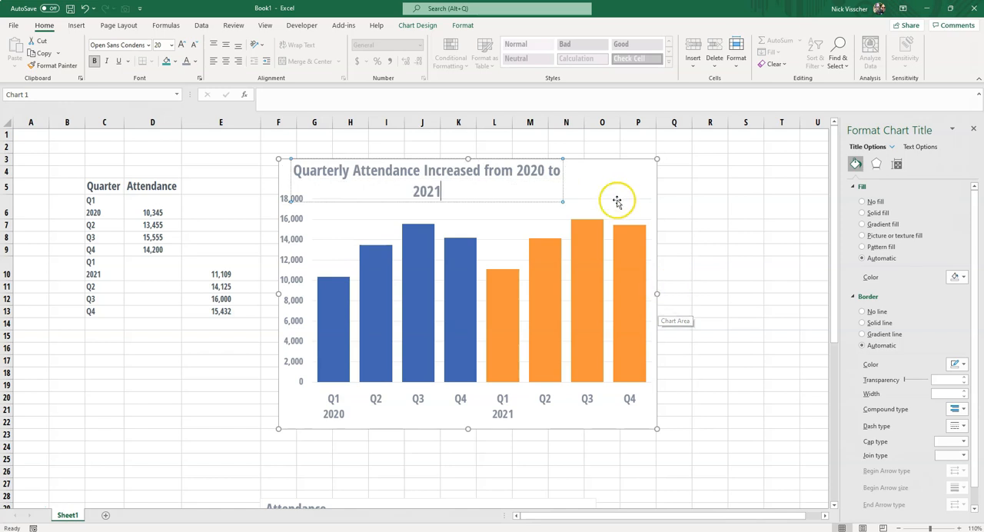
{"action": "left_click_drag", "start_coordinate": [653, 295], "coordinate": [682, 294]}
Color the word "2020" in the chart title blue to match the 2020 columns.
{"action": "left_click", "coordinate": [514, 170]}
{"action": "double_click", "coordinate": [517, 170]}
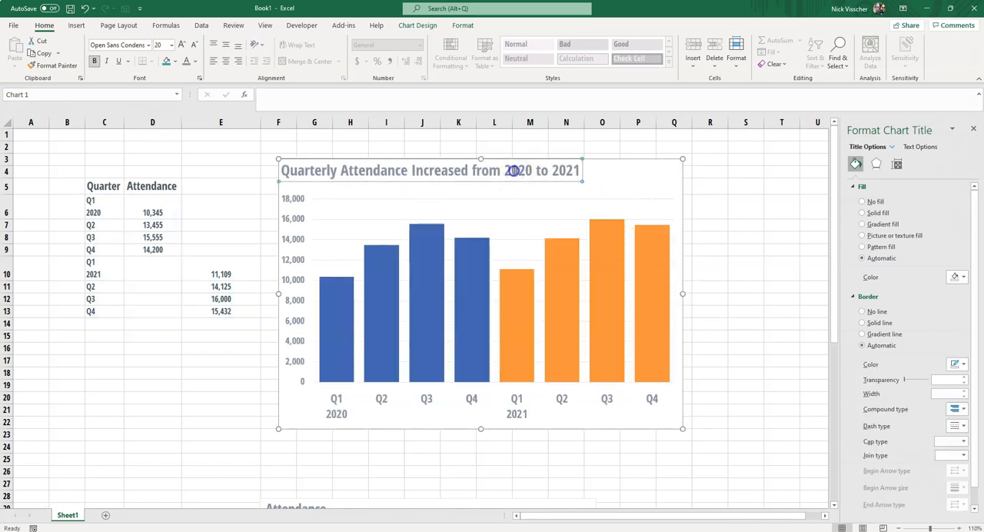
{"action": "left_click", "coordinate": [595, 156]}
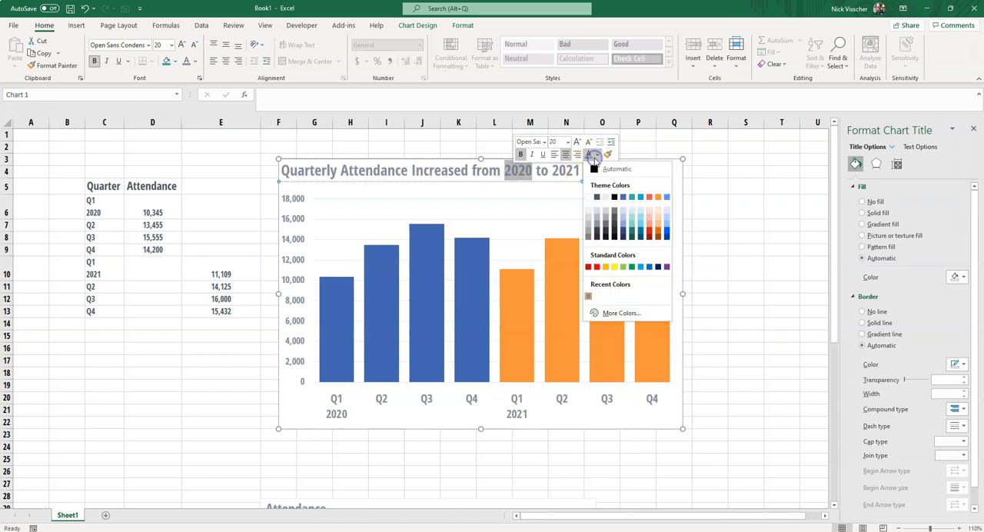
{"action": "left_click", "coordinate": [626, 195]}
Color the word "2021" in the chart title orange to match the 2021 columns and deselect the chart.
{"action": "double_click", "coordinate": [561, 170]}
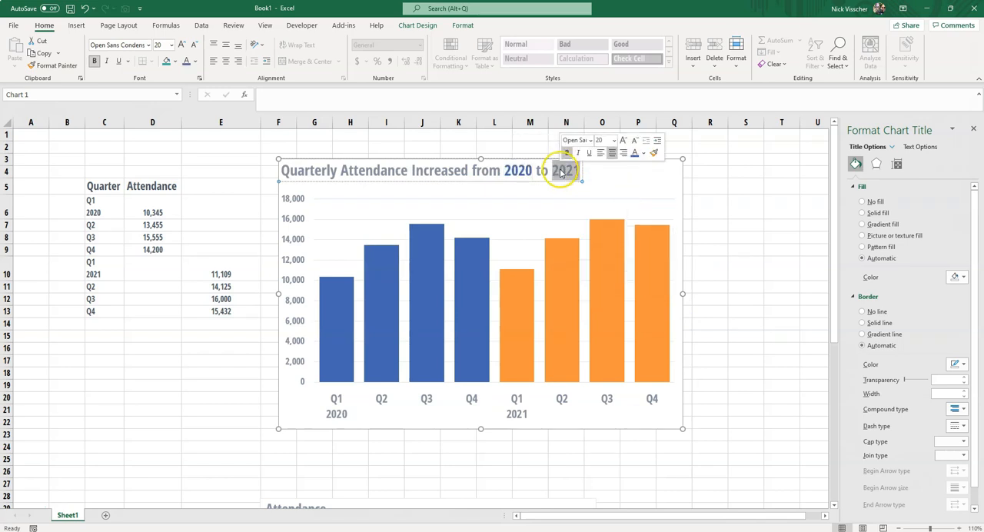
{"action": "left_click", "coordinate": [643, 153]}
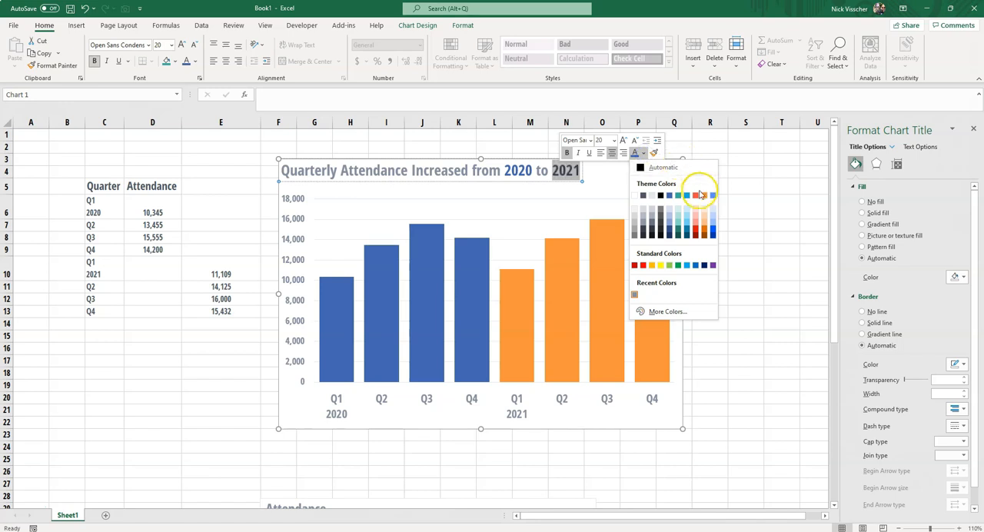
{"action": "left_click", "coordinate": [704, 197]}
{"action": "left_click", "coordinate": [703, 213]}
{"action": "left_click", "coordinate": [703, 172]}
{"action": "left_click", "coordinate": [705, 159]}
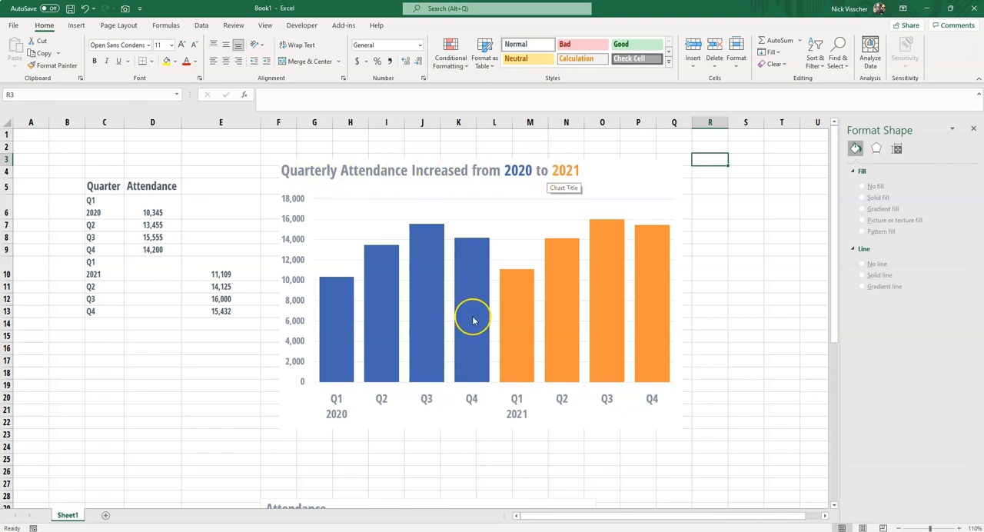
{"action": "left_click", "coordinate": [221, 414]}
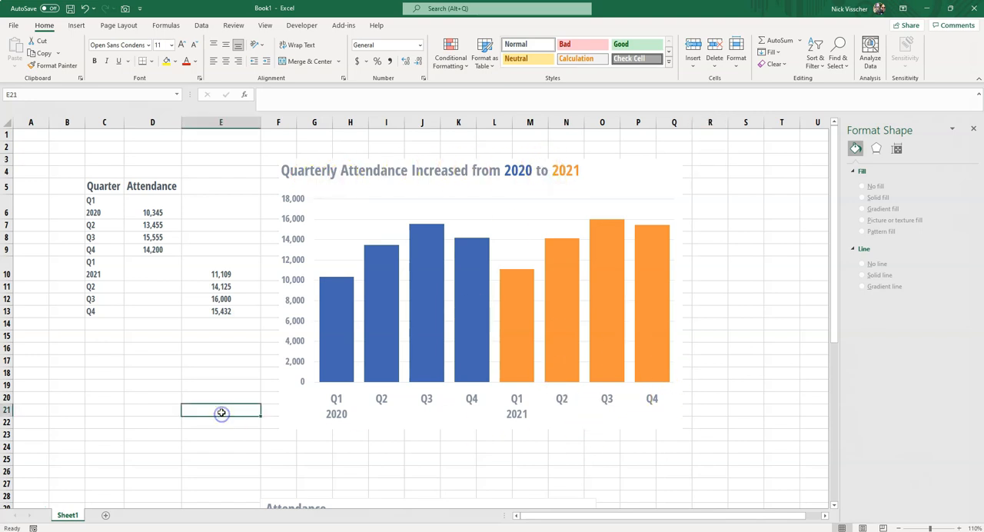
{"action": "left_click", "coordinate": [198, 338]}
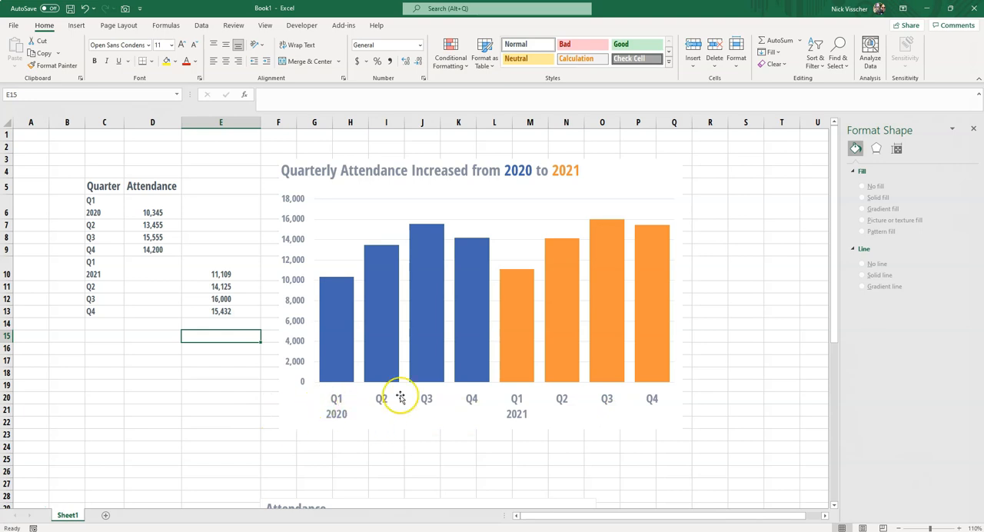
{"action": "left_click", "coordinate": [708, 385]}
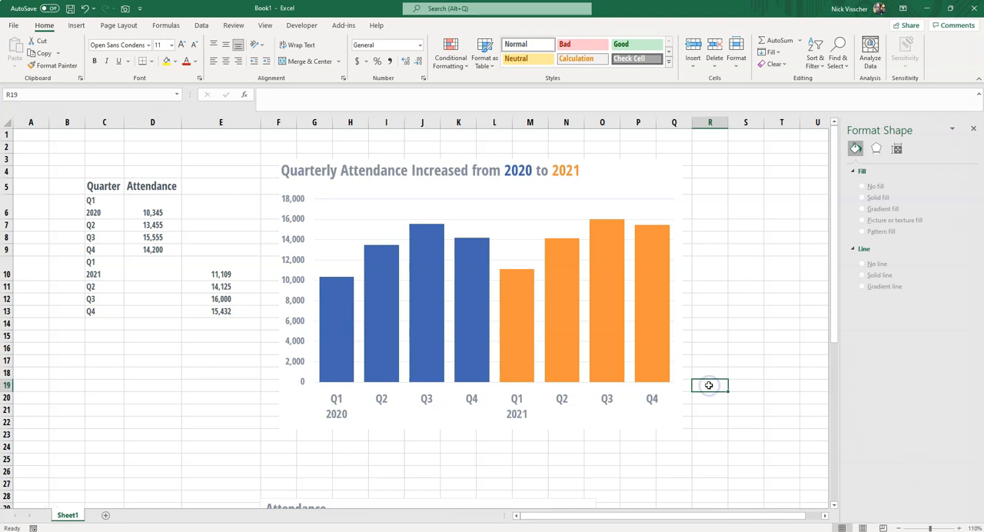